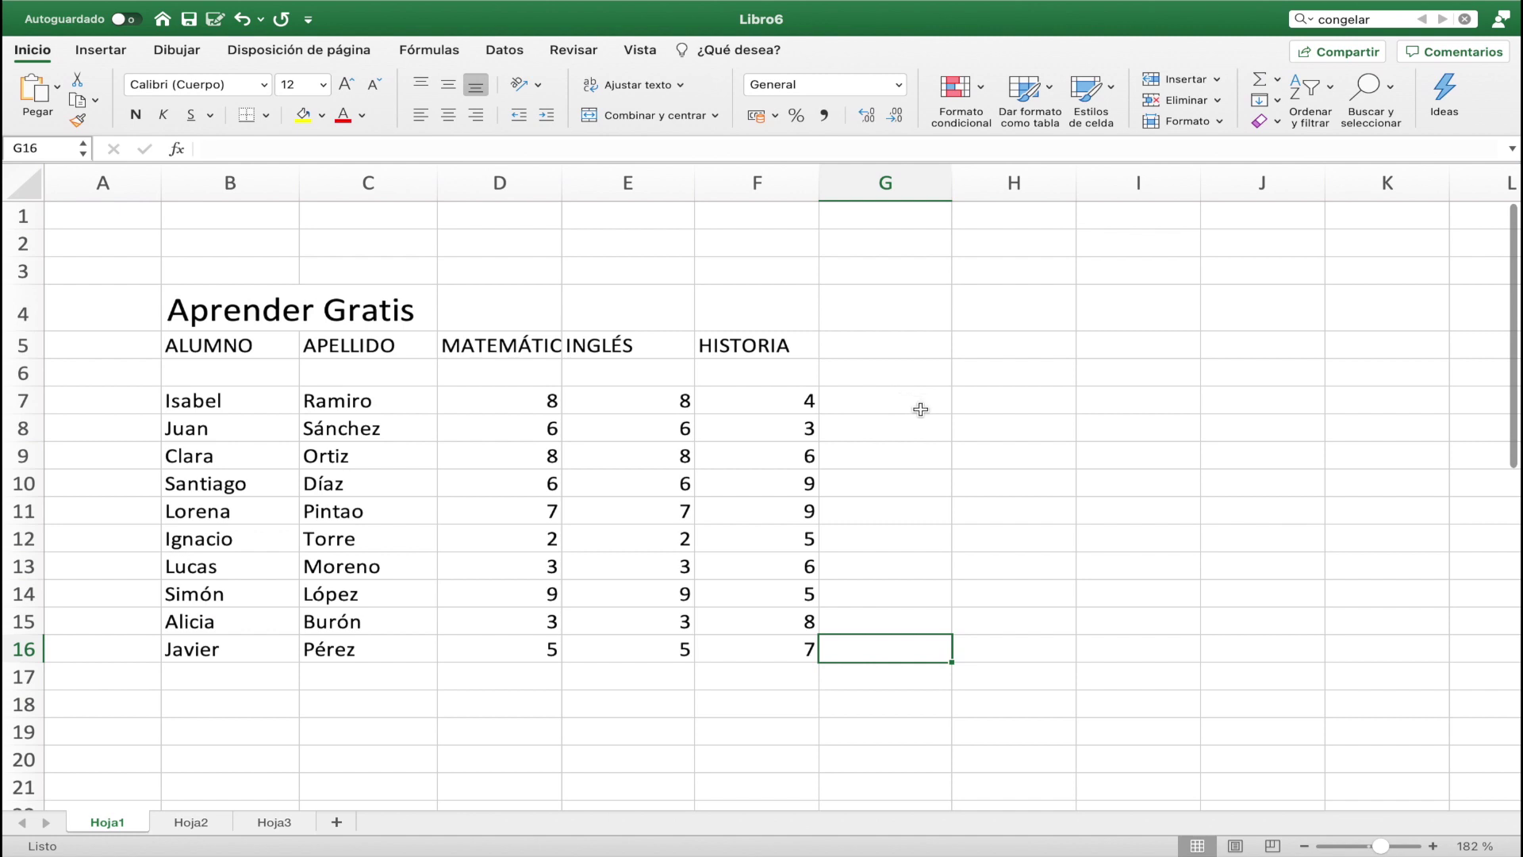
Step: Enter HOLA beside the first student's grades and fill it down column G to row 15
click(925, 406)
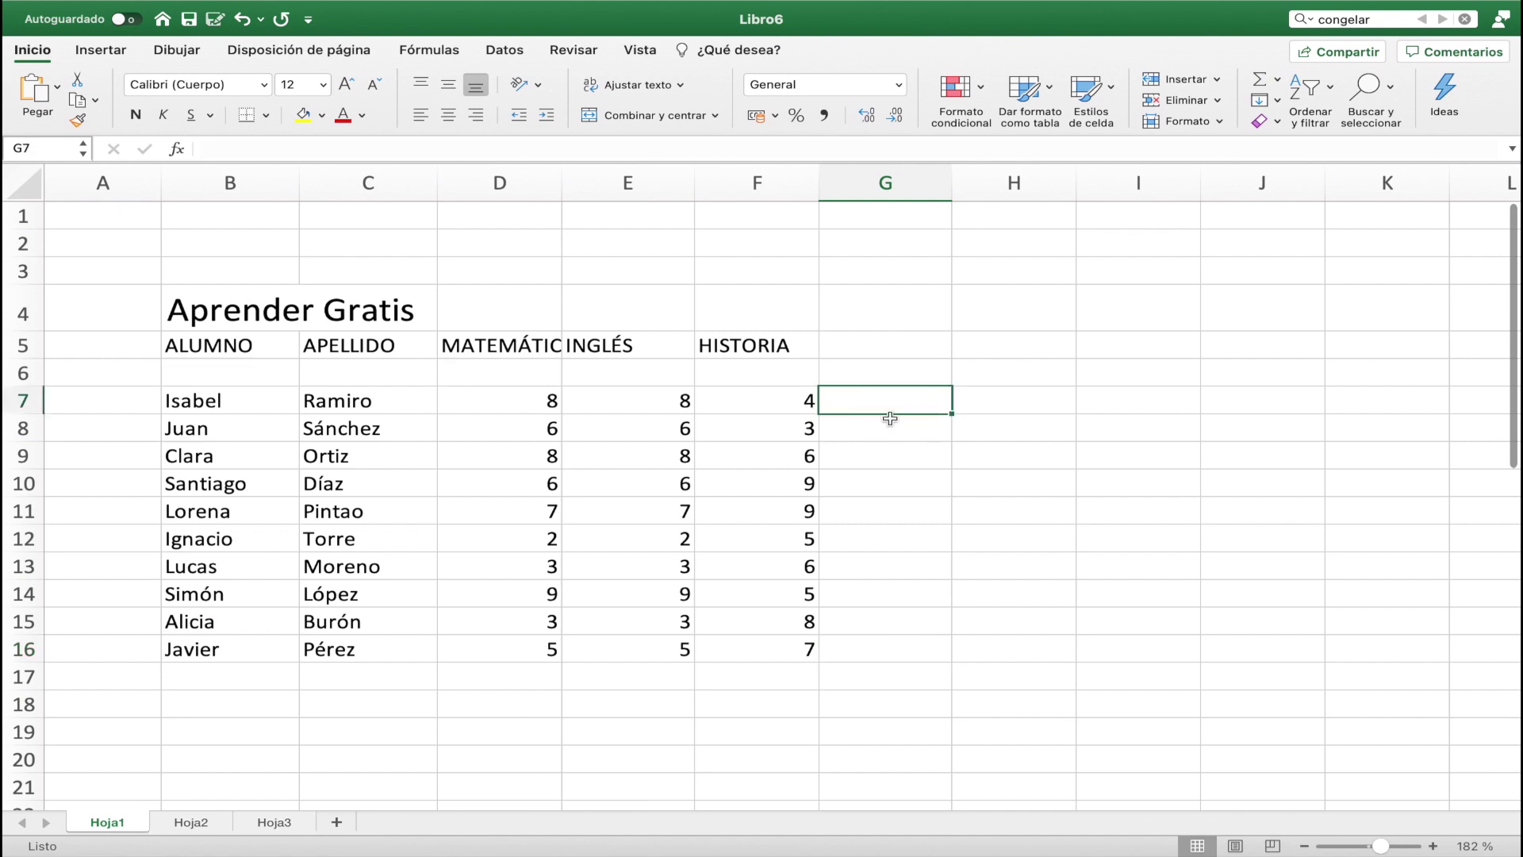
text(HOL)
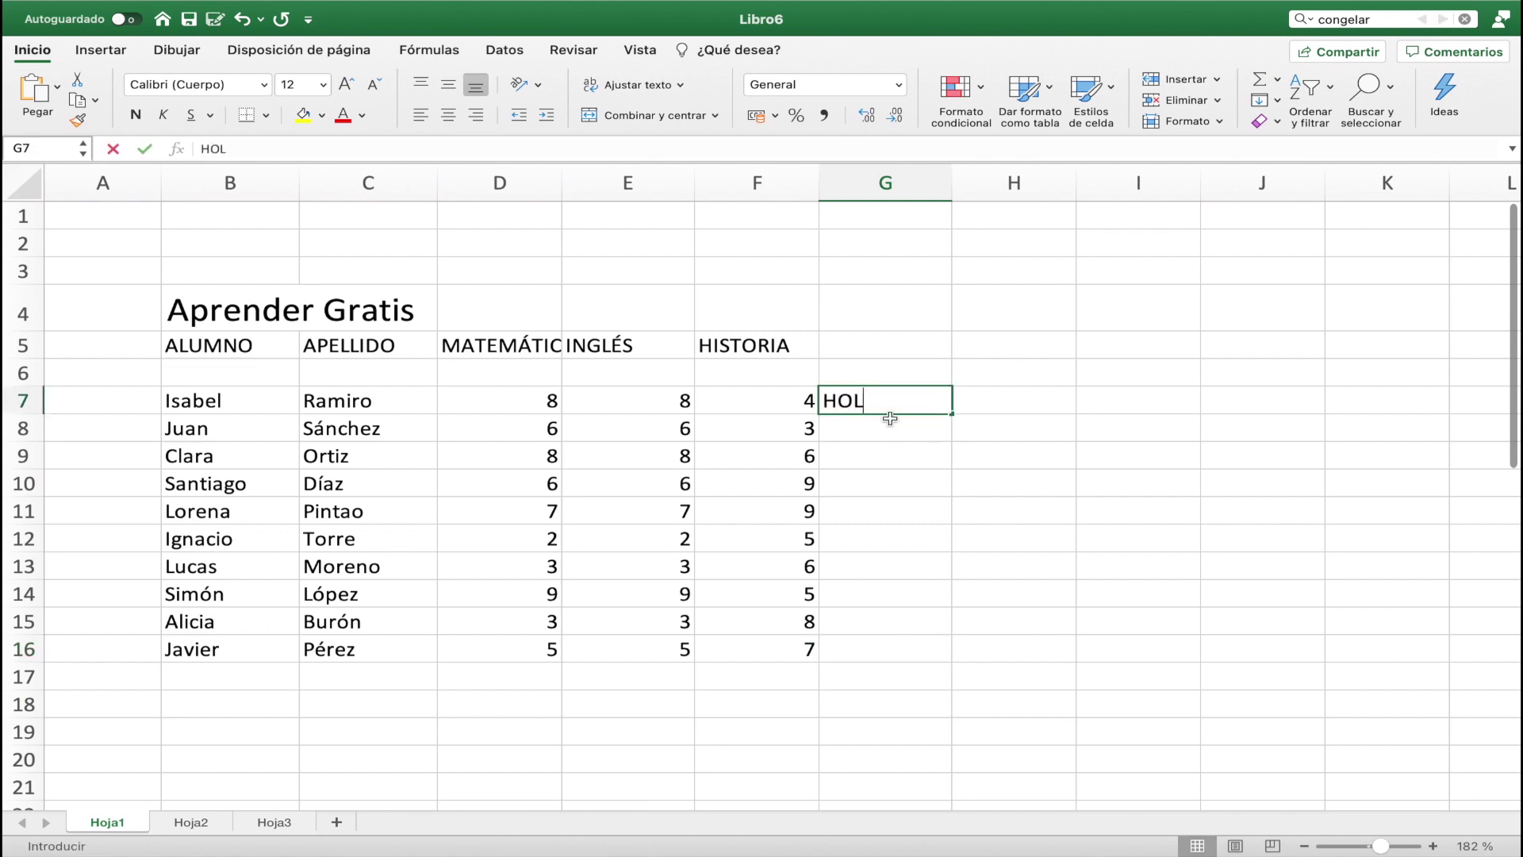
text(A)
key(Return)
click(912, 403)
drag(953, 413, 959, 623)
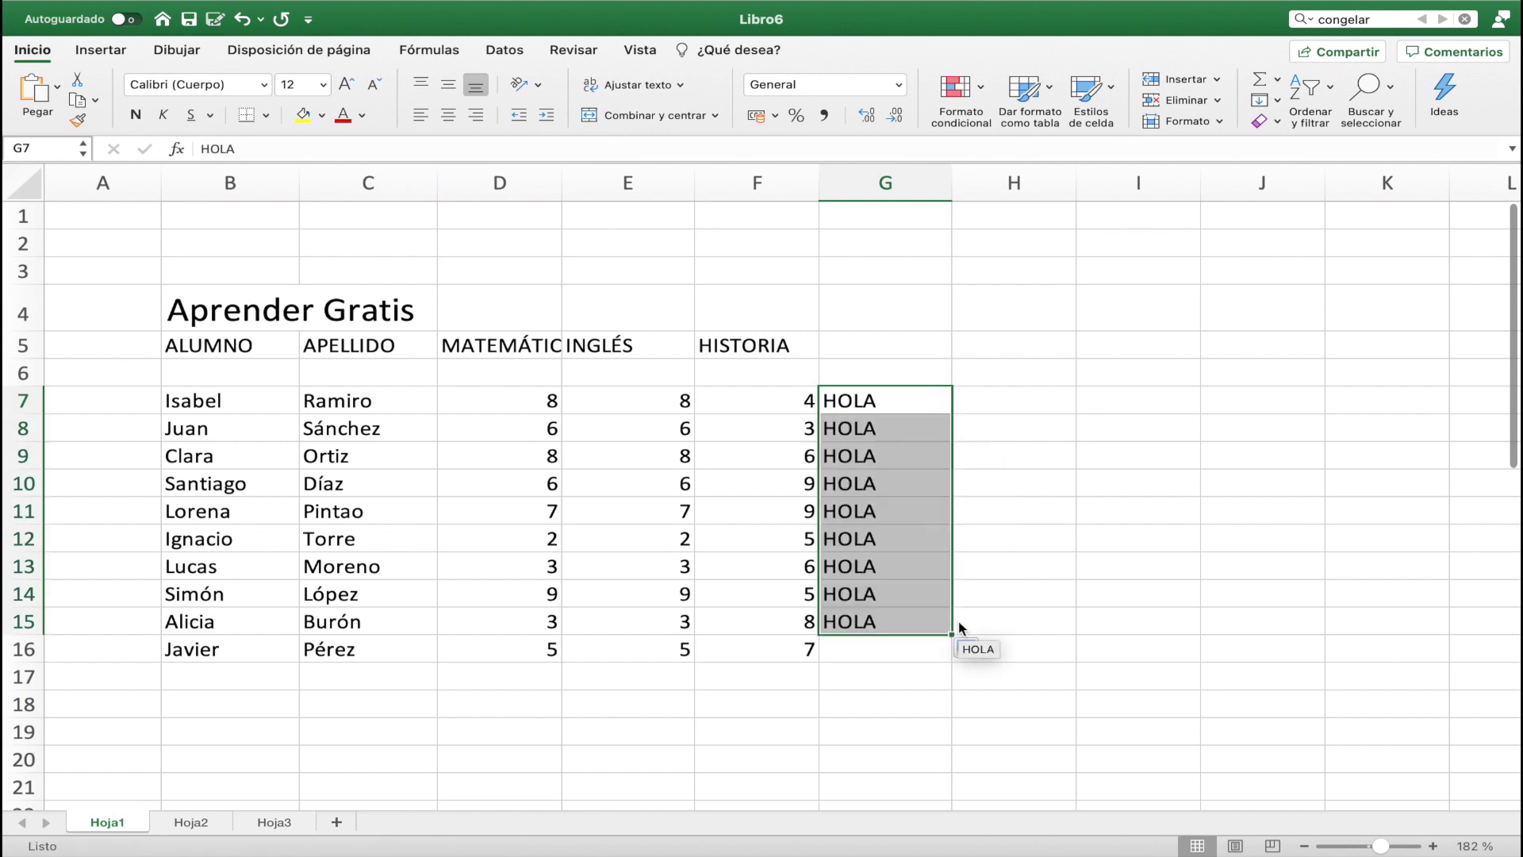
Step: Enter 1 in H7 and copy it down column H to row 16
click(991, 412)
text(1)
key(Return)
mouse_move(1076, 414)
mouse_down()
mouse_move(1053, 400)
mouse_move(1050, 652)
mouse_up()
click(1053, 400)
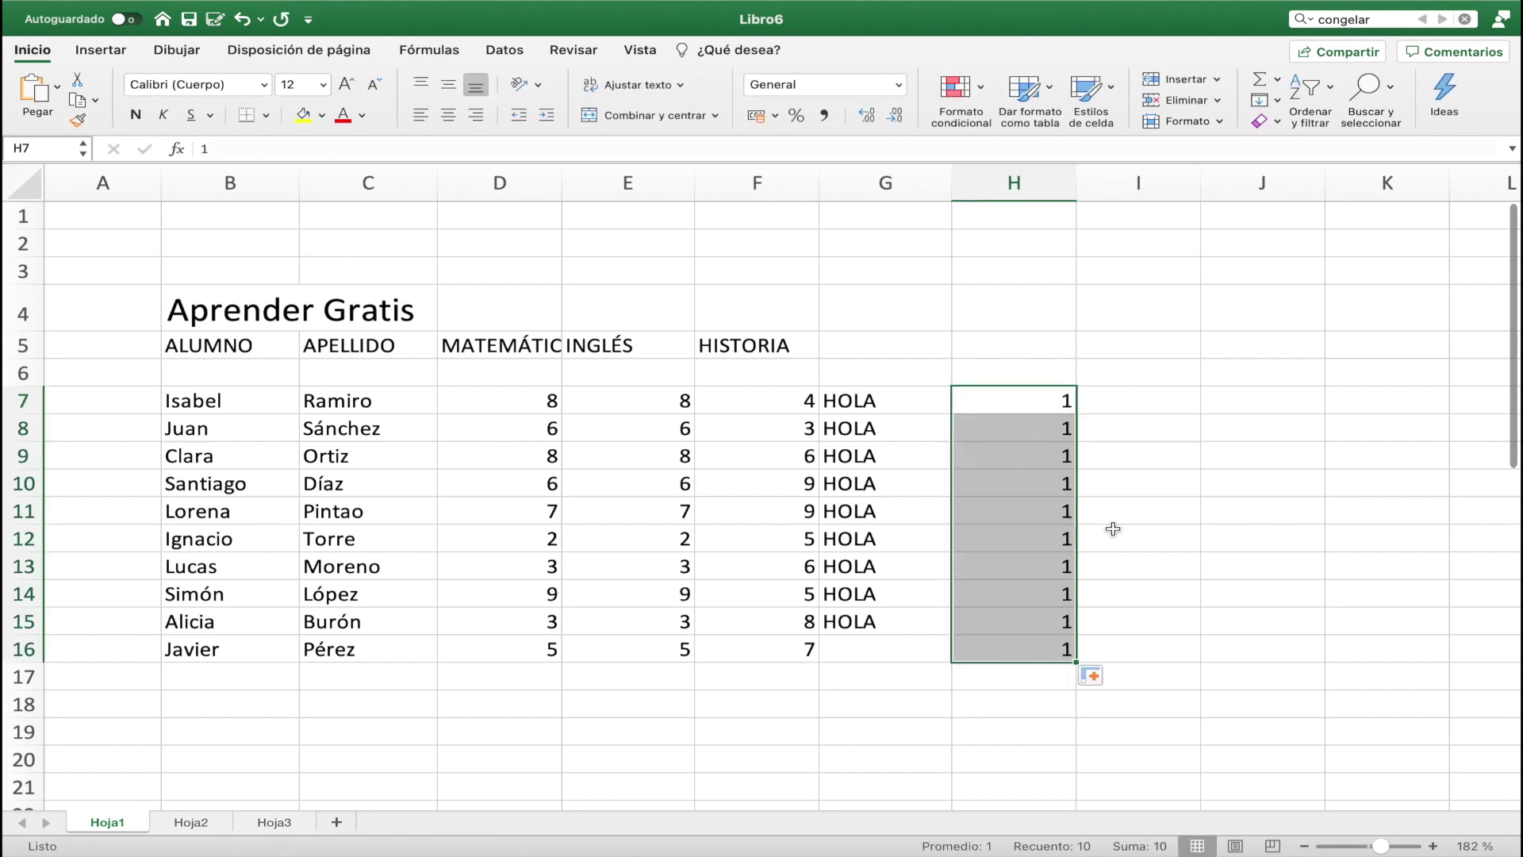
Step: Change H8 to 2 and H9 to 3, then extend the 1, 2, 3 series to row 17
click(1053, 426)
text(2)
key(Return)
text(3)
click(1061, 410)
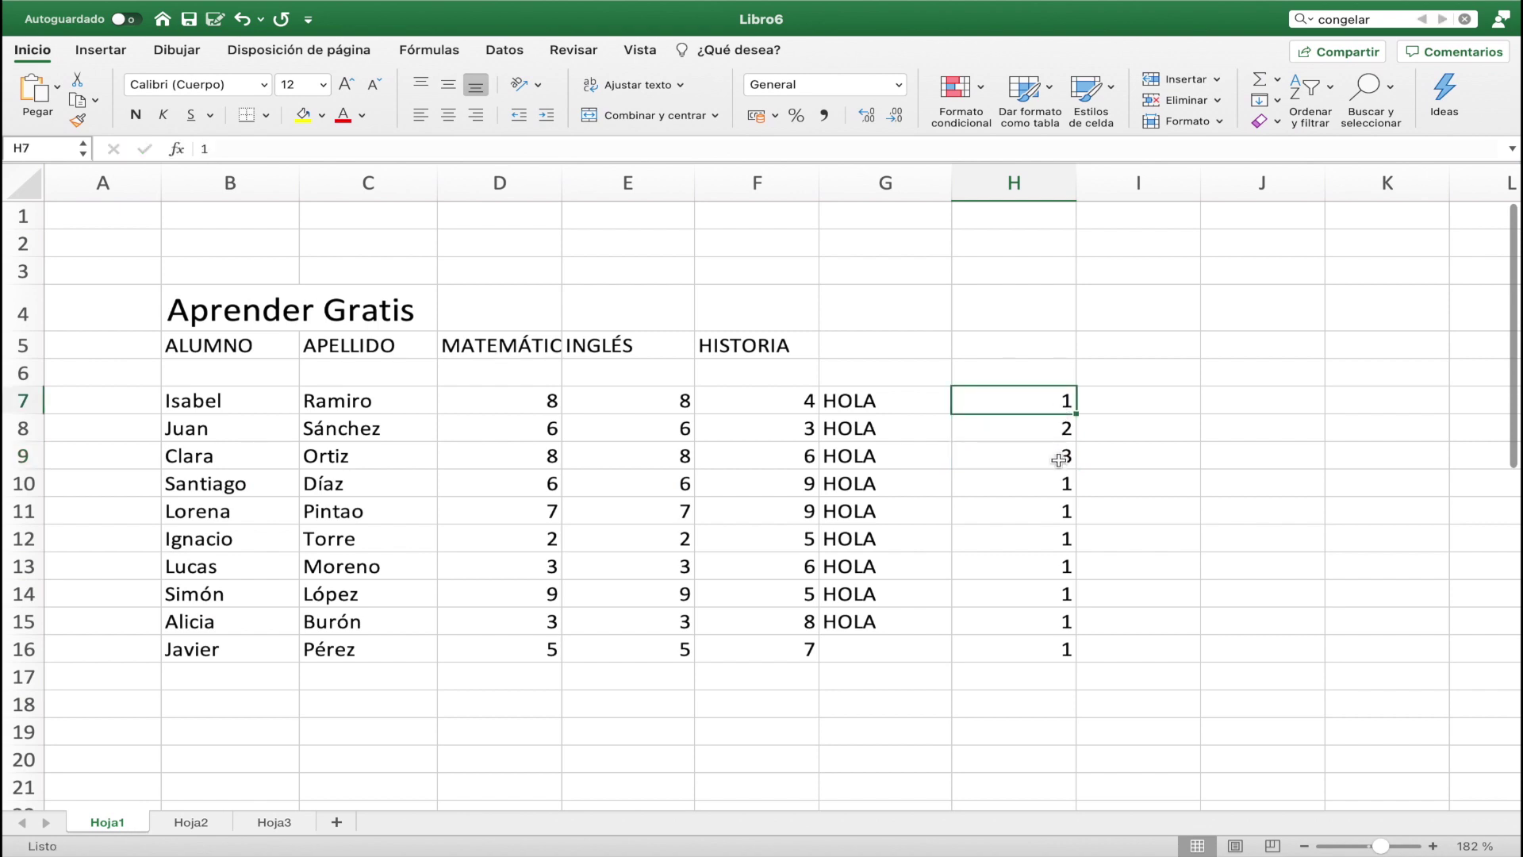
shift+click(1059, 461)
drag(1077, 468, 1039, 677)
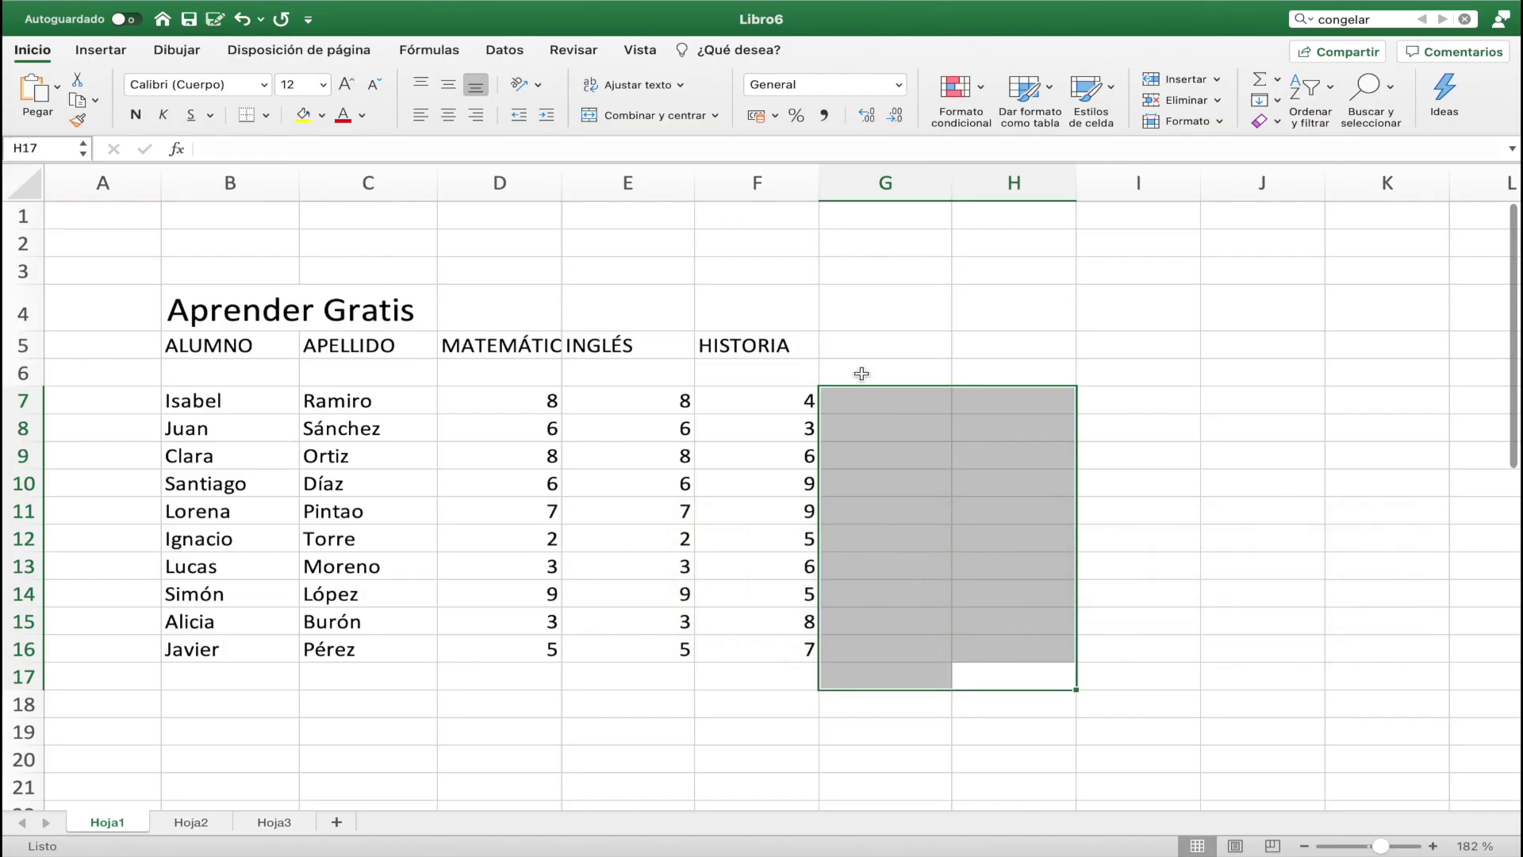
click(870, 369)
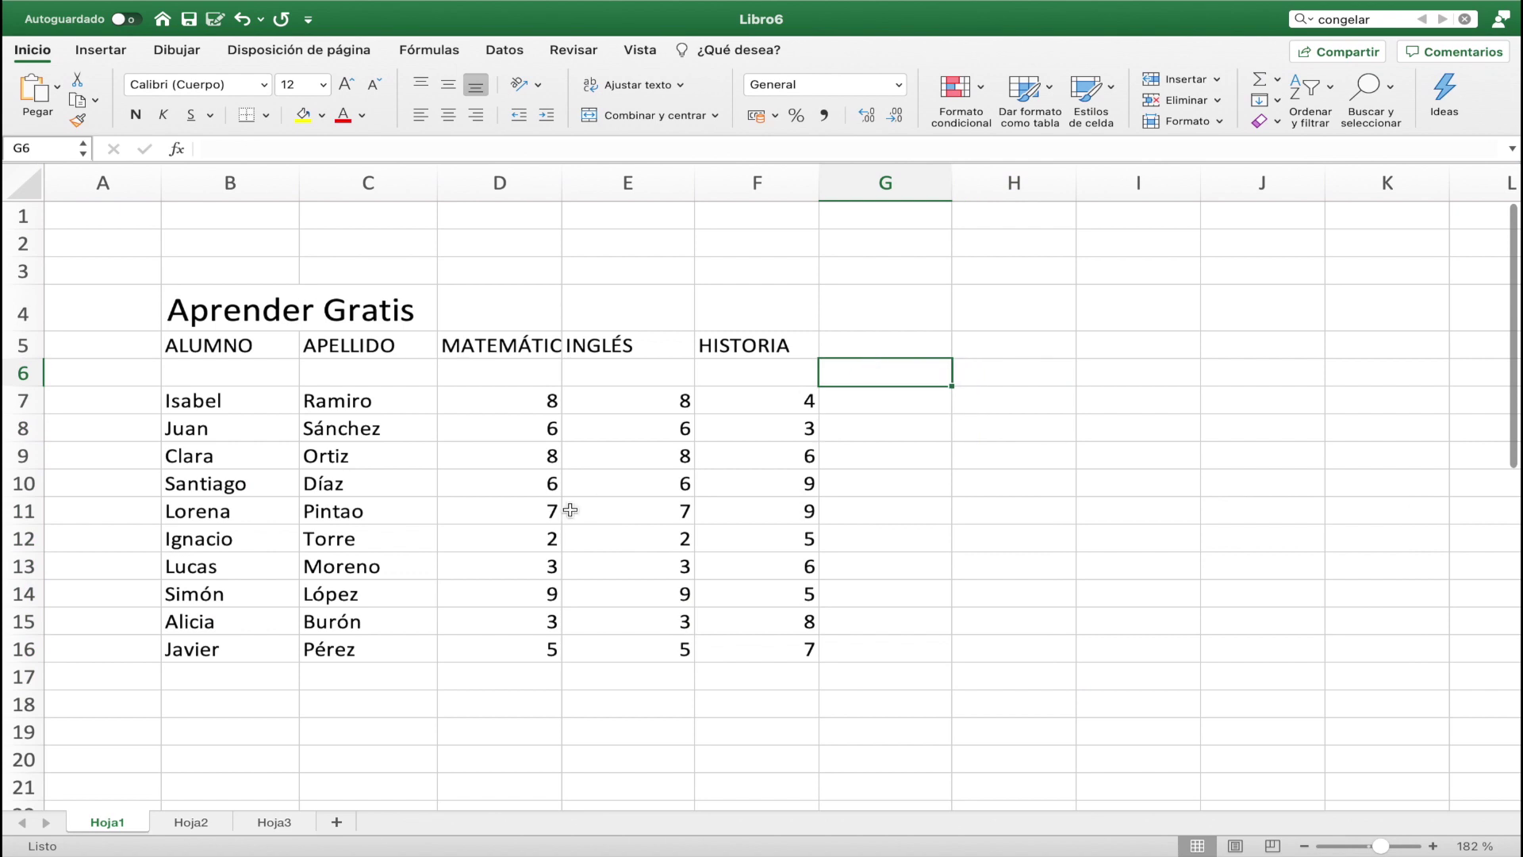
Step: Select row 6 and freeze the panes above it with Inmovilizar paneles
scroll(265, 447, down, 2)
scroll(265, 447, down, 3)
scroll(265, 447, down, 4)
scroll(265, 447, down, 10)
scroll(265, 446, down, 1)
scroll(265, 447, up, 10)
scroll(265, 447, up, 4)
scroll(265, 447, up, 2)
scroll(410, 322, down, 1)
scroll(413, 330, down, 2)
scroll(415, 333, up, 3)
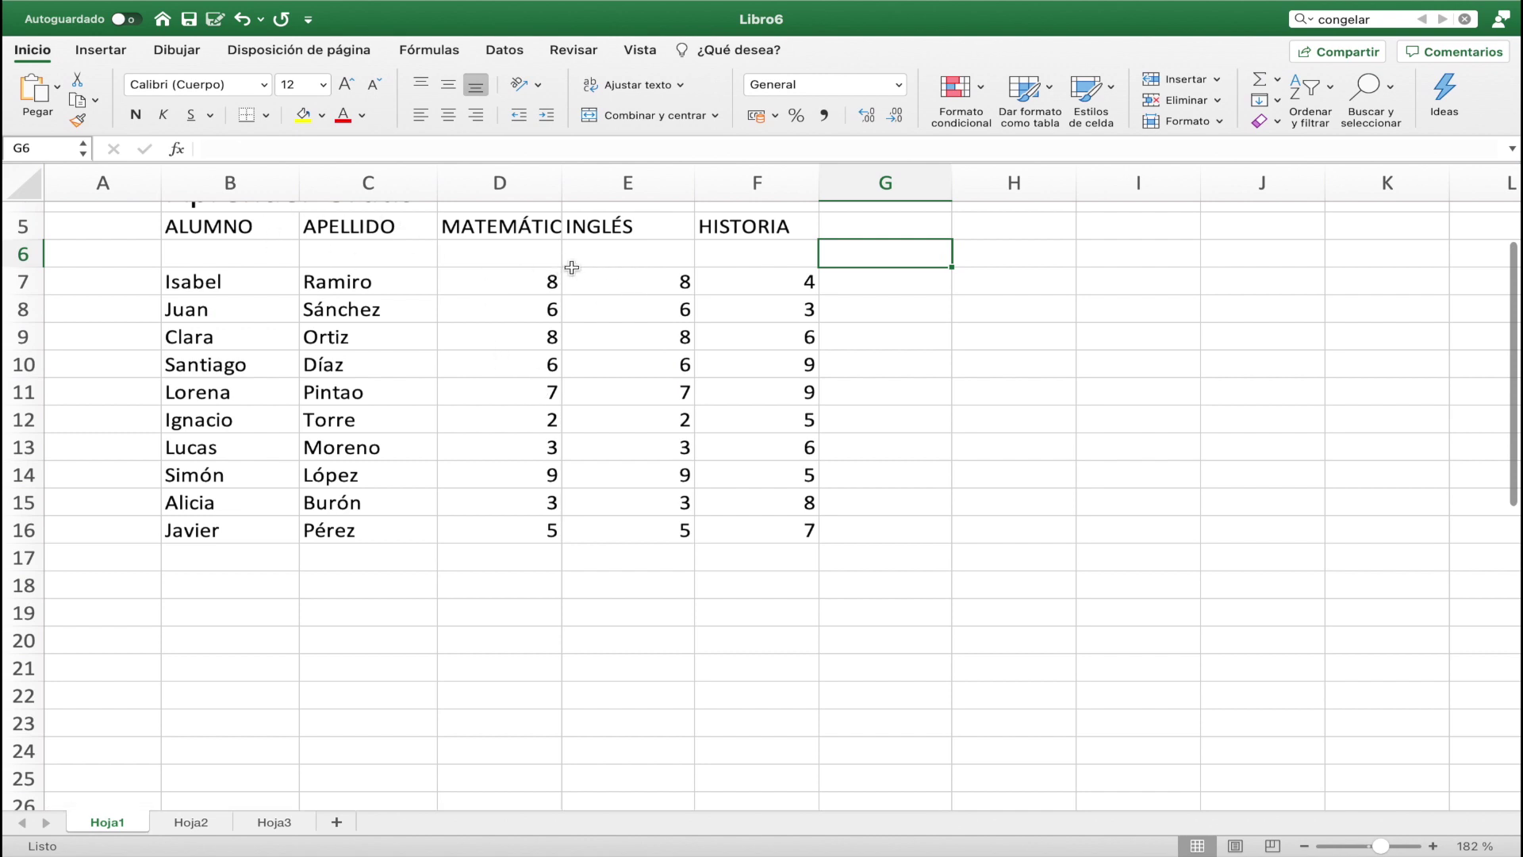
scroll(561, 309, up, 1)
scroll(561, 338, up, 3)
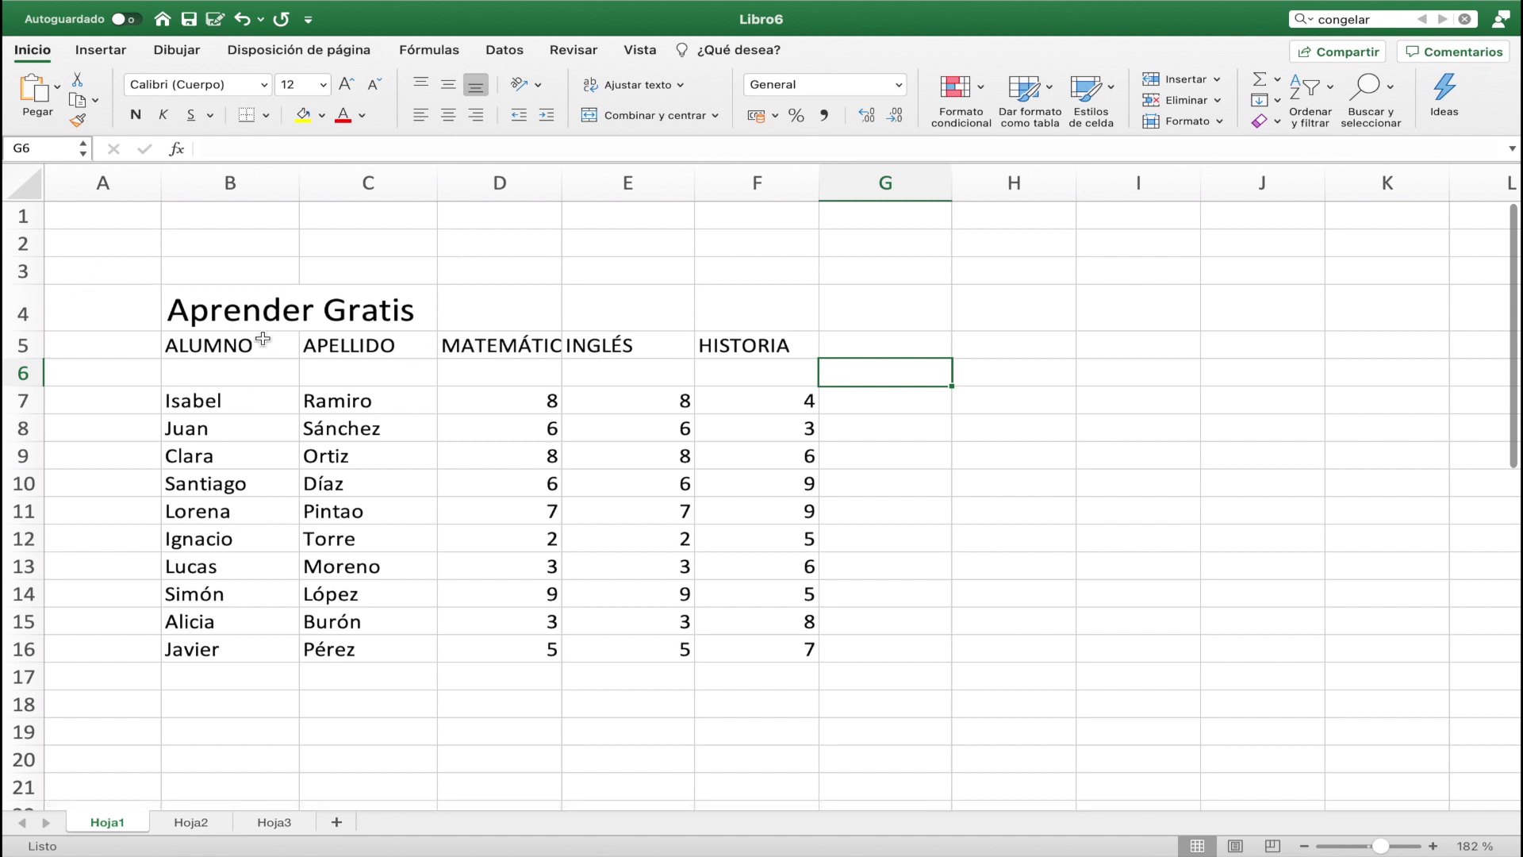
click(16, 370)
click(16, 371)
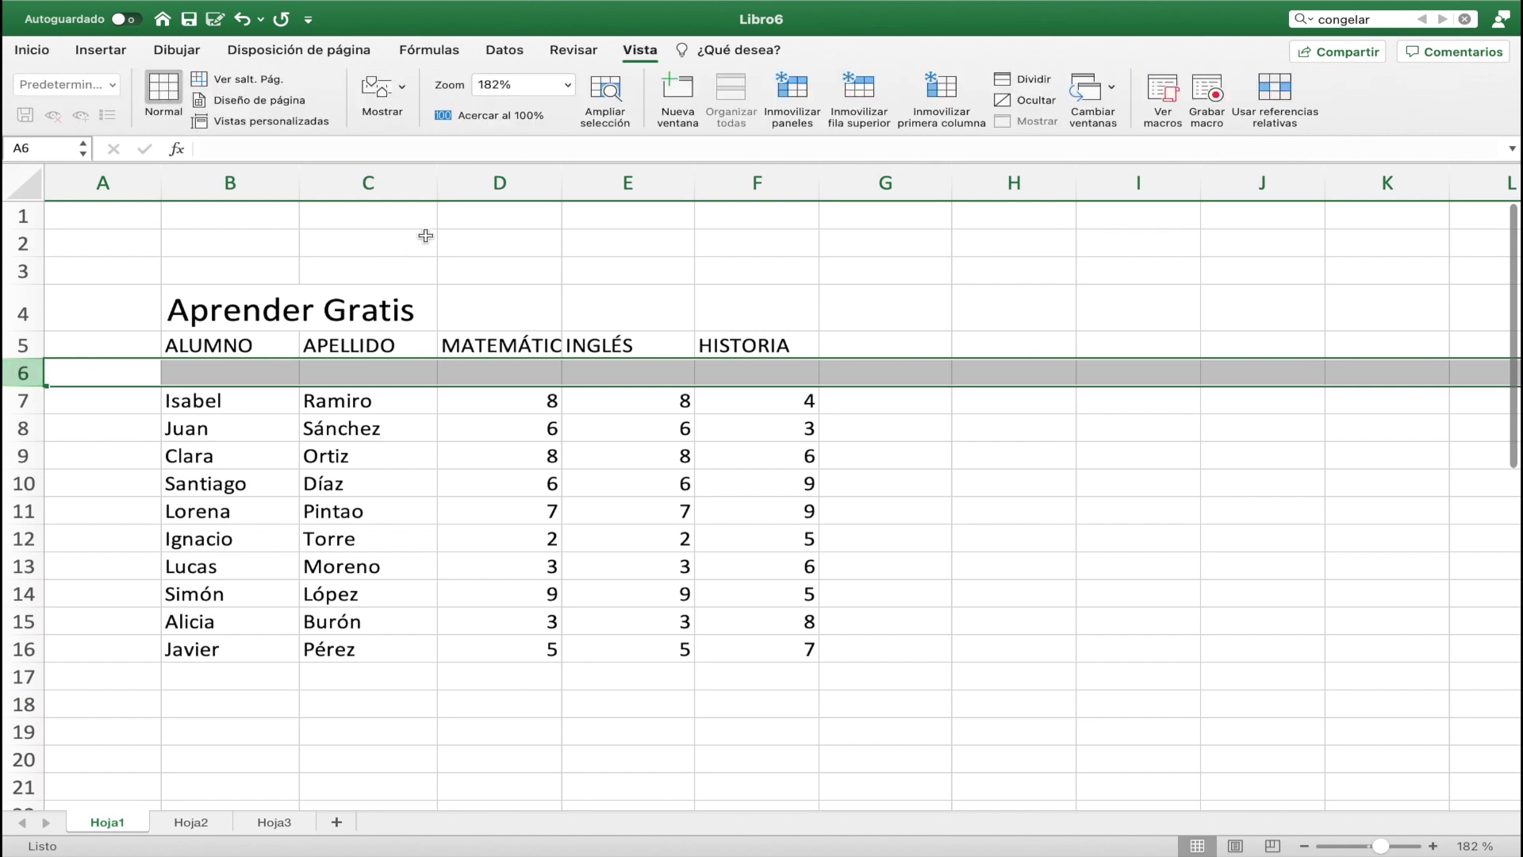
click(637, 52)
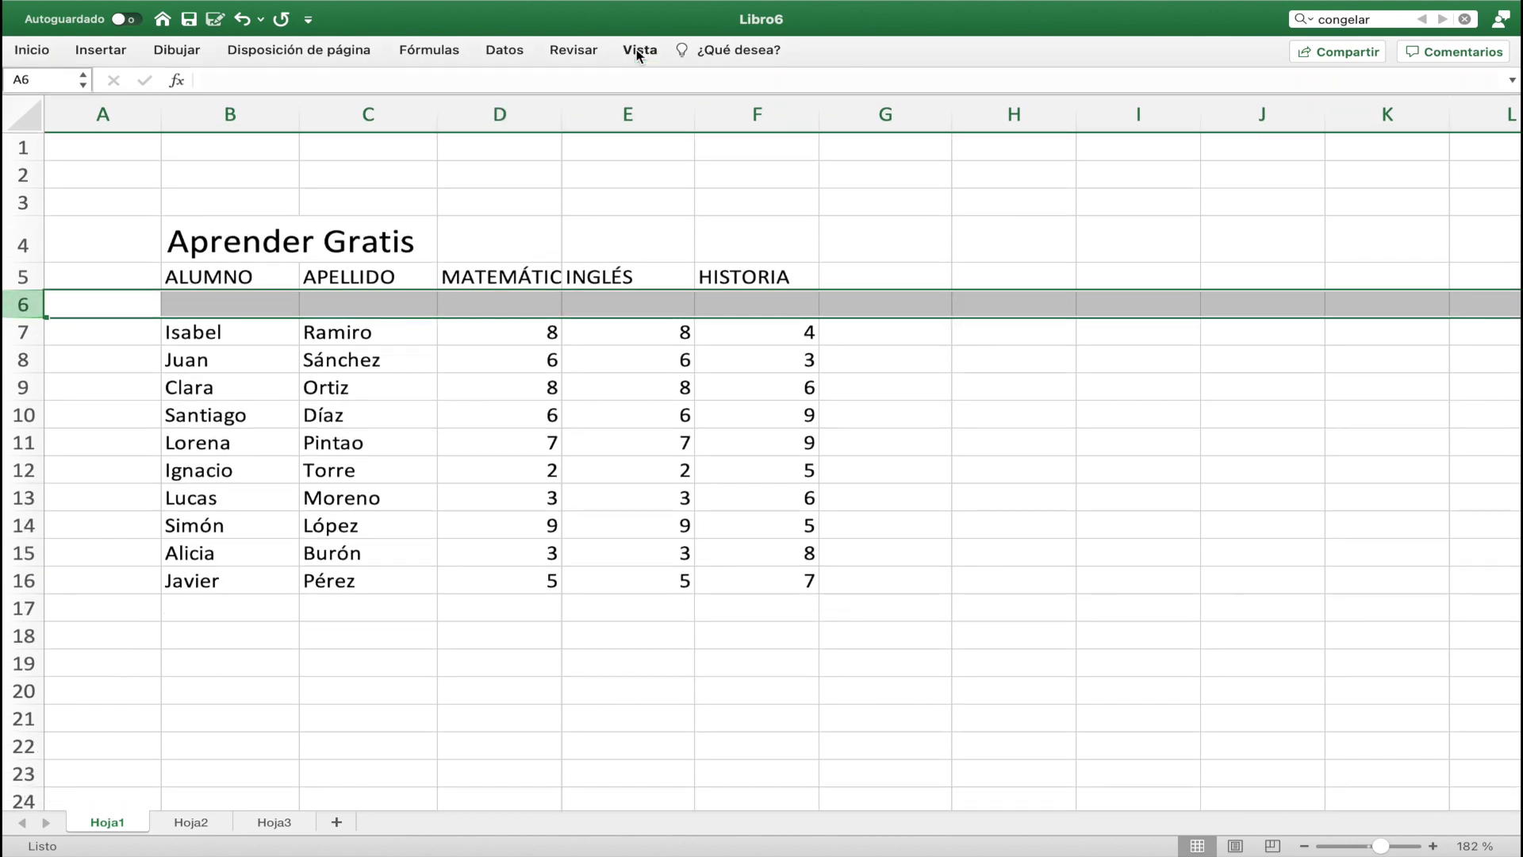
click(637, 52)
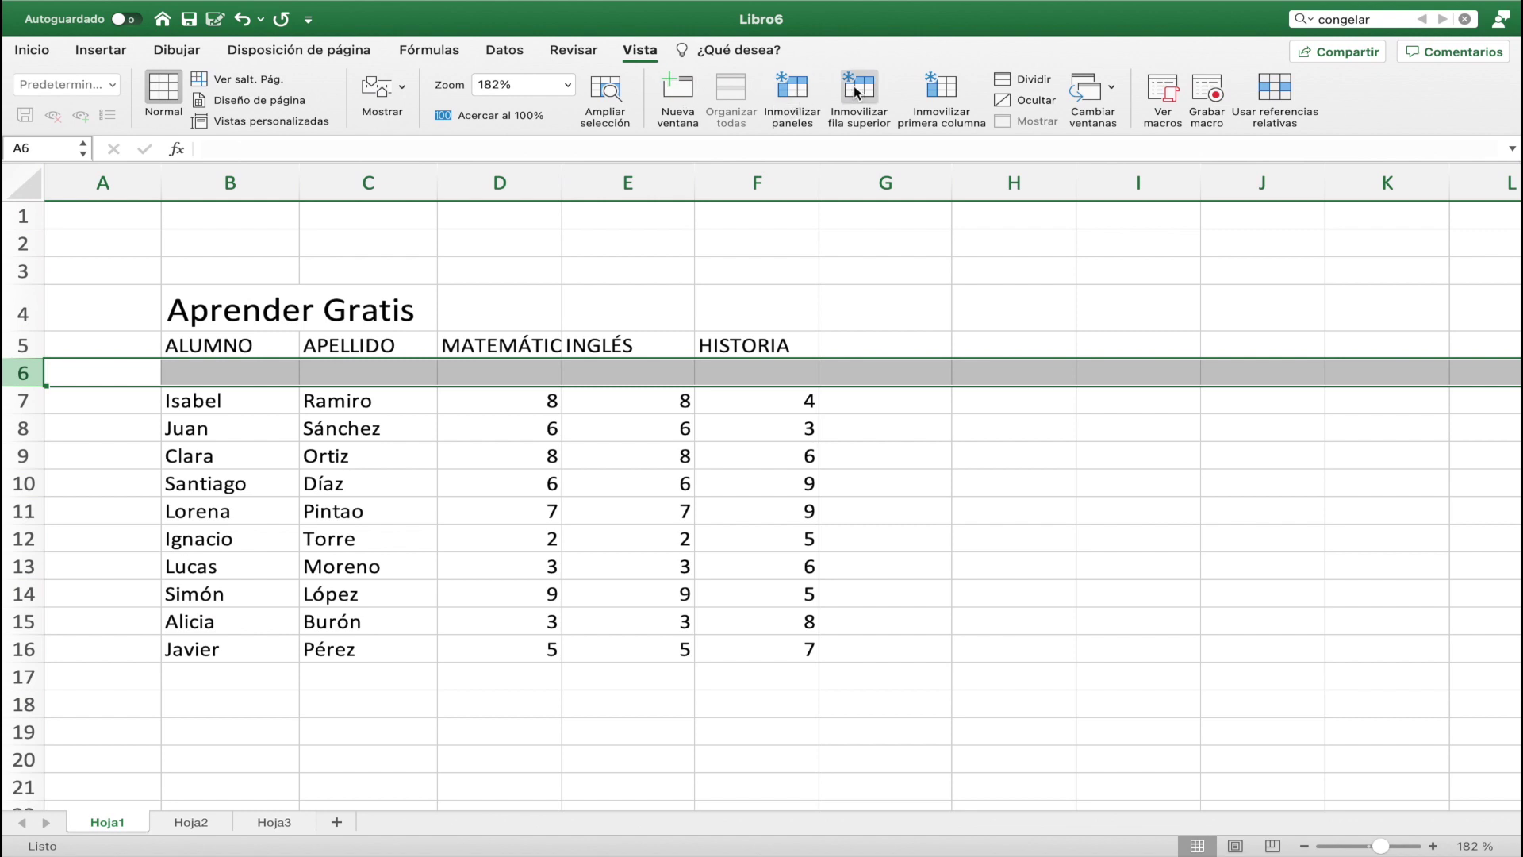
click(794, 101)
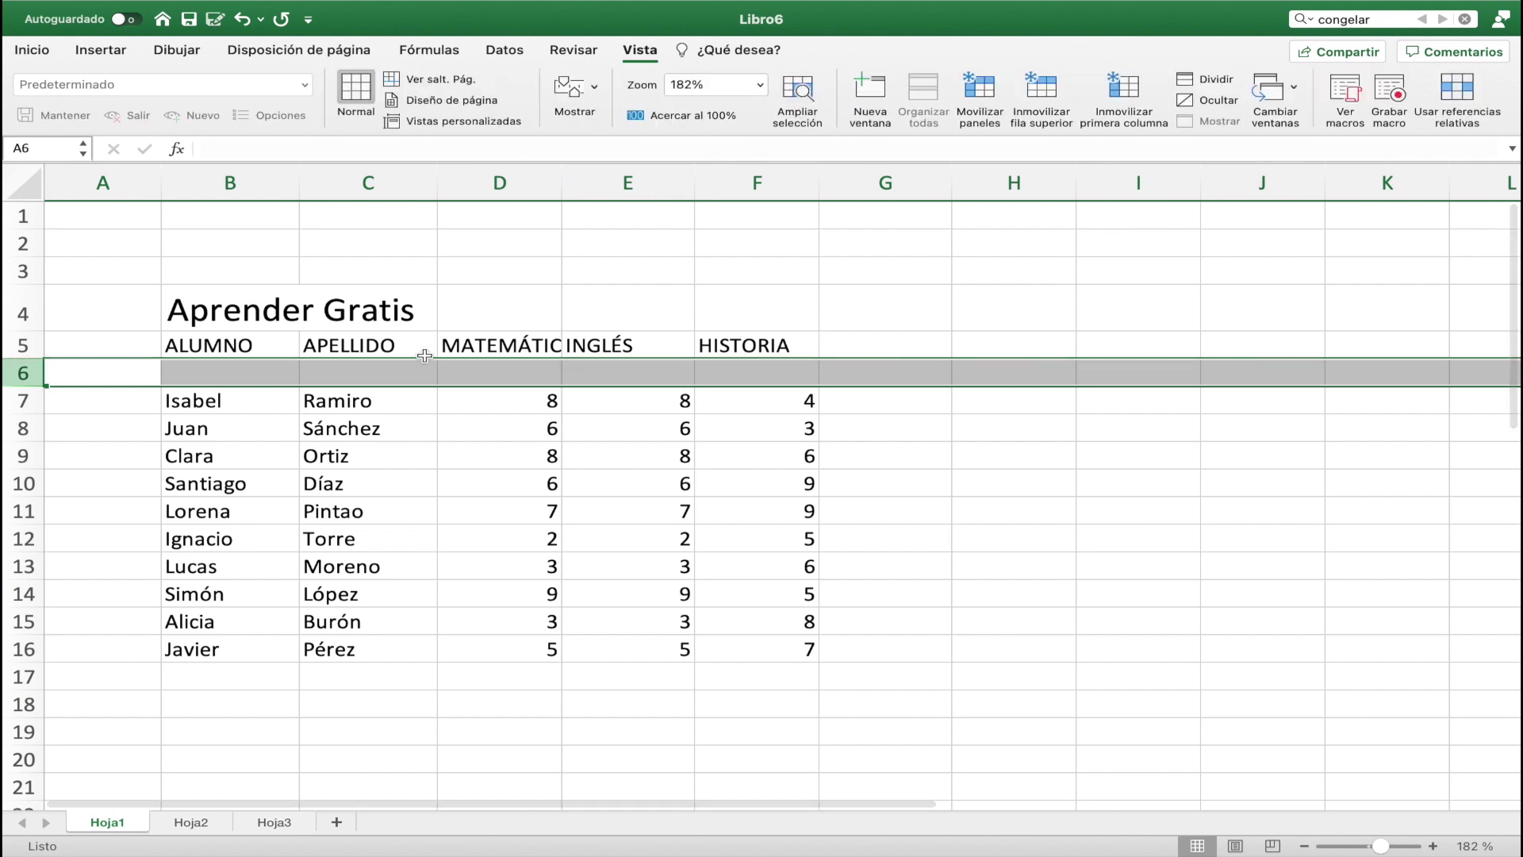
Step: Scroll through the student rows to check that the headings stay fixed
click(415, 432)
scroll(323, 453, down, 3)
scroll(323, 453, down, 3)
scroll(322, 453, down, 3)
scroll(322, 453, up, 7)
scroll(323, 454, up, 2)
scroll(323, 453, down, 4)
scroll(323, 453, up, 4)
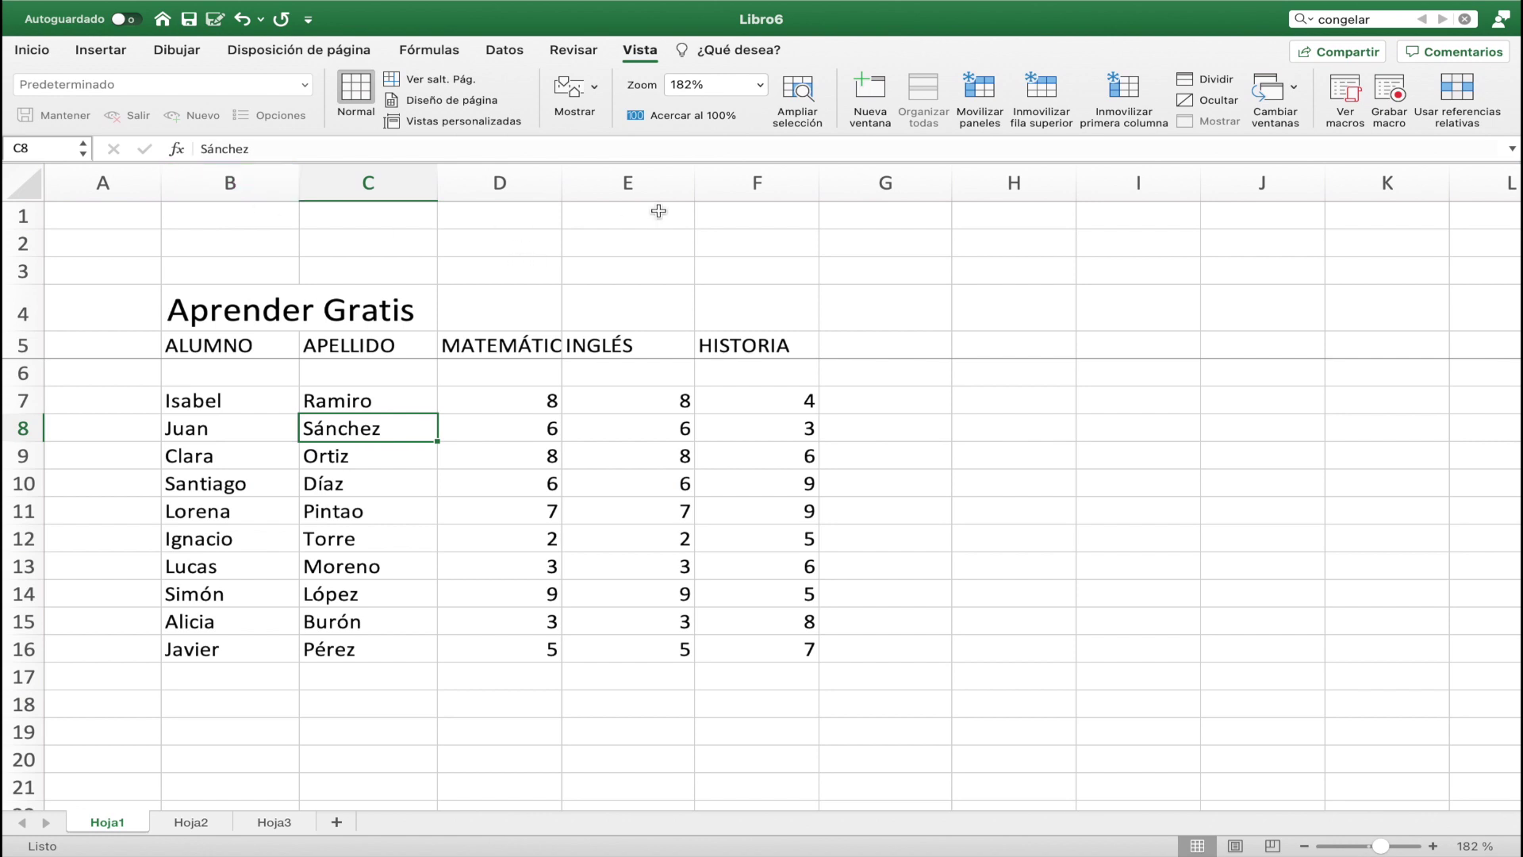
Step: Freeze only the top row with Inmovilizar fila superior and test it by scrolling
click(1048, 89)
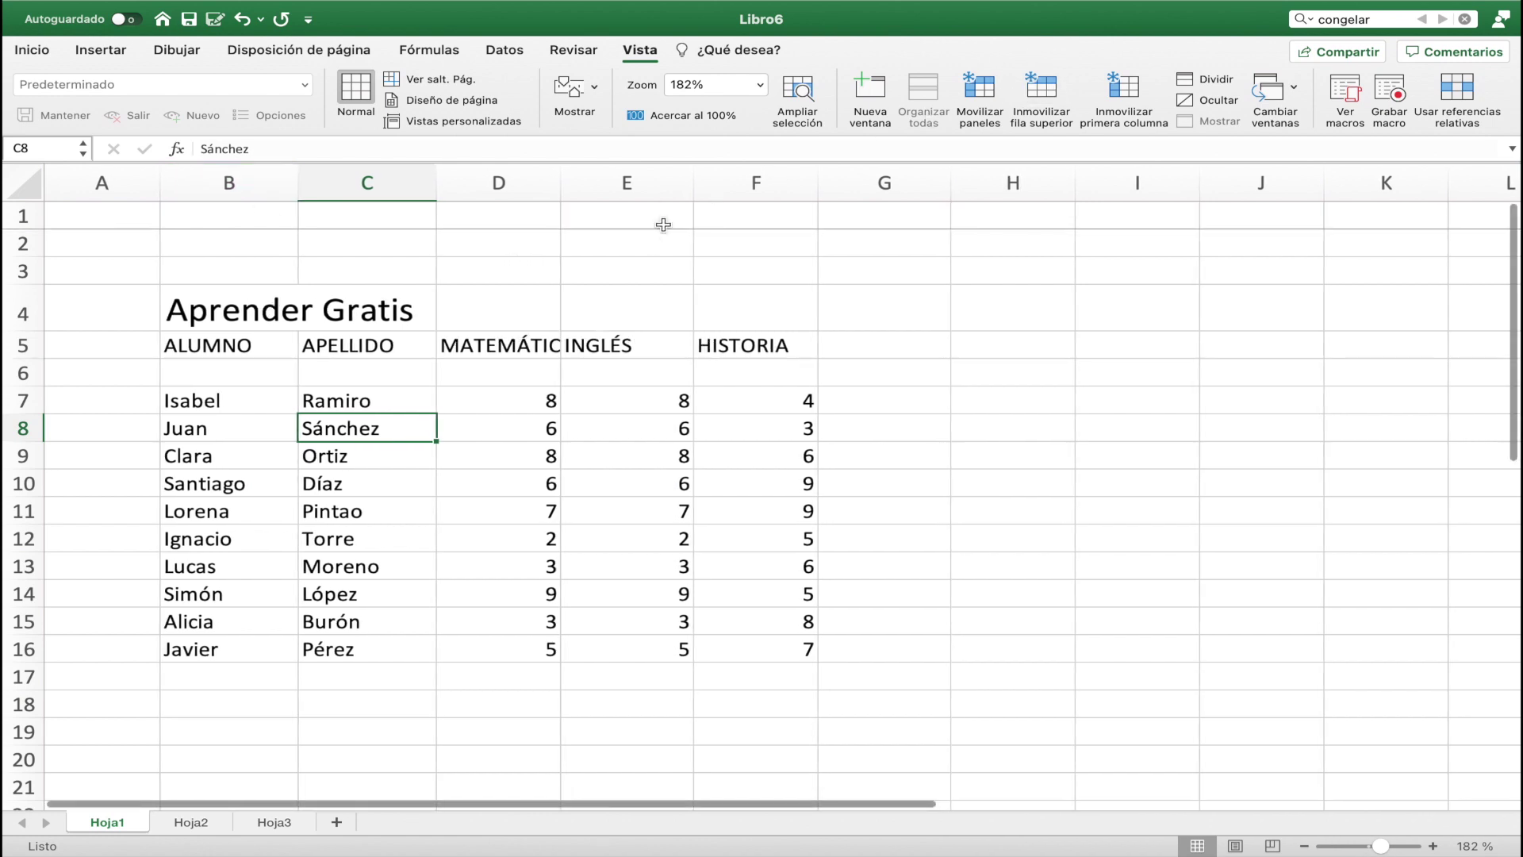
scroll(510, 313, down, 3)
scroll(510, 312, up, 1)
scroll(510, 312, up, 2)
scroll(510, 315, down, 5)
scroll(510, 315, up, 5)
click(131, 188)
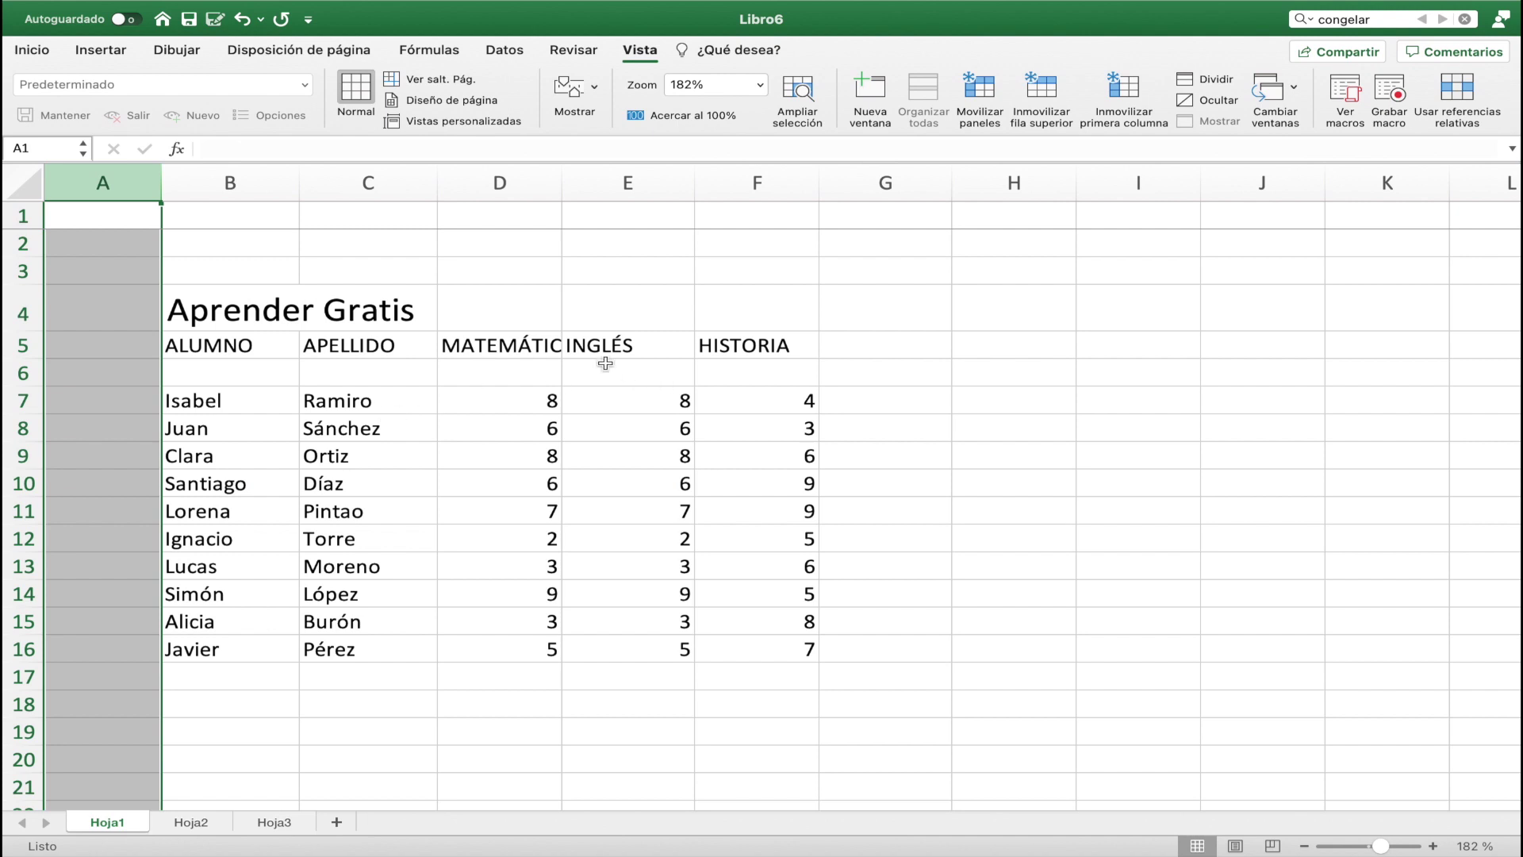
Step: Unfreeze the panes on the grade sheet
click(438, 319)
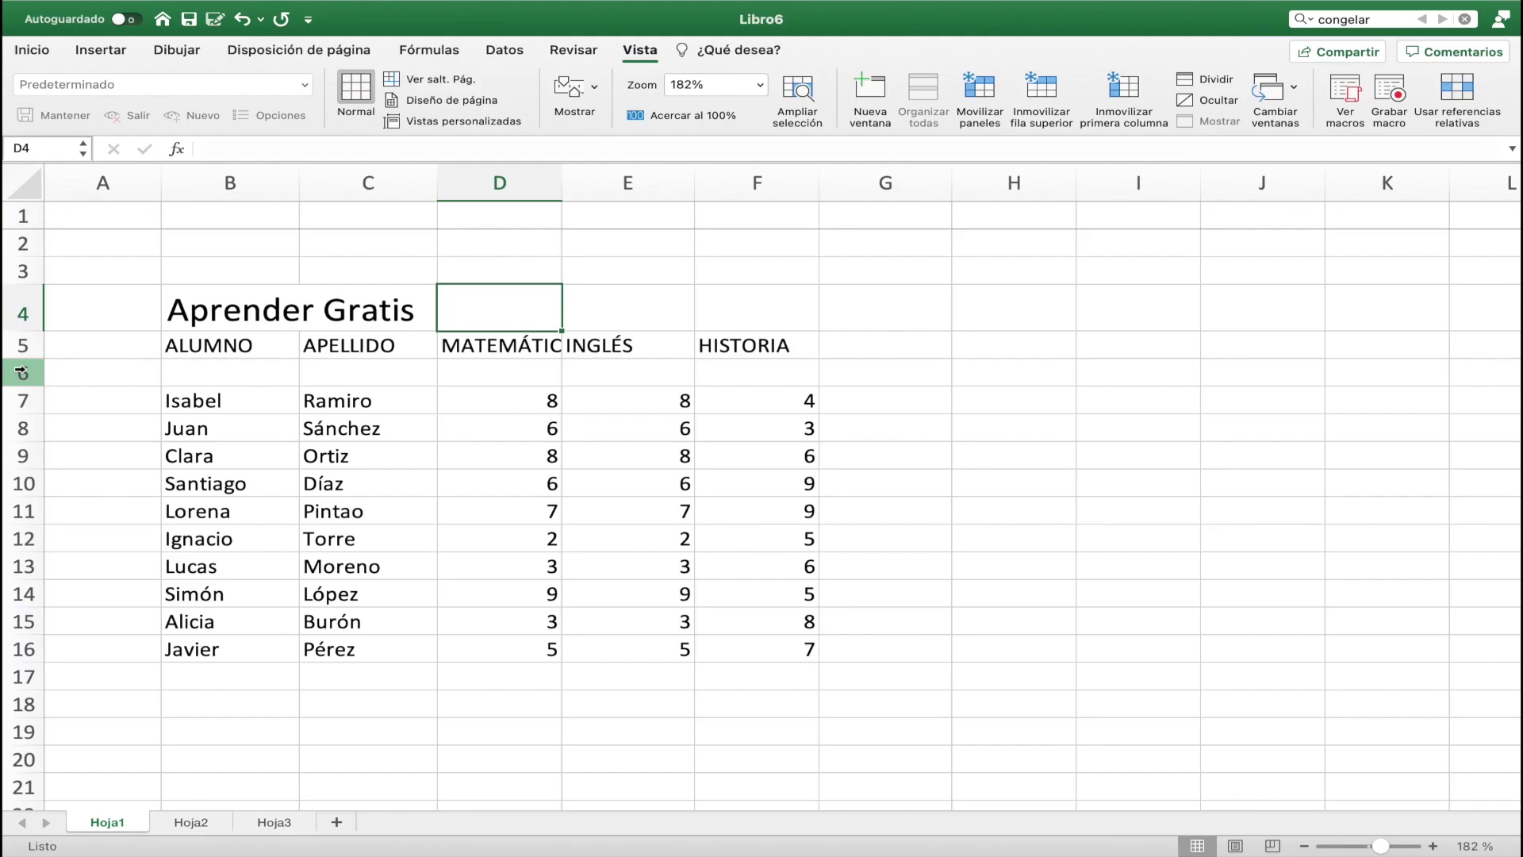
click(19, 370)
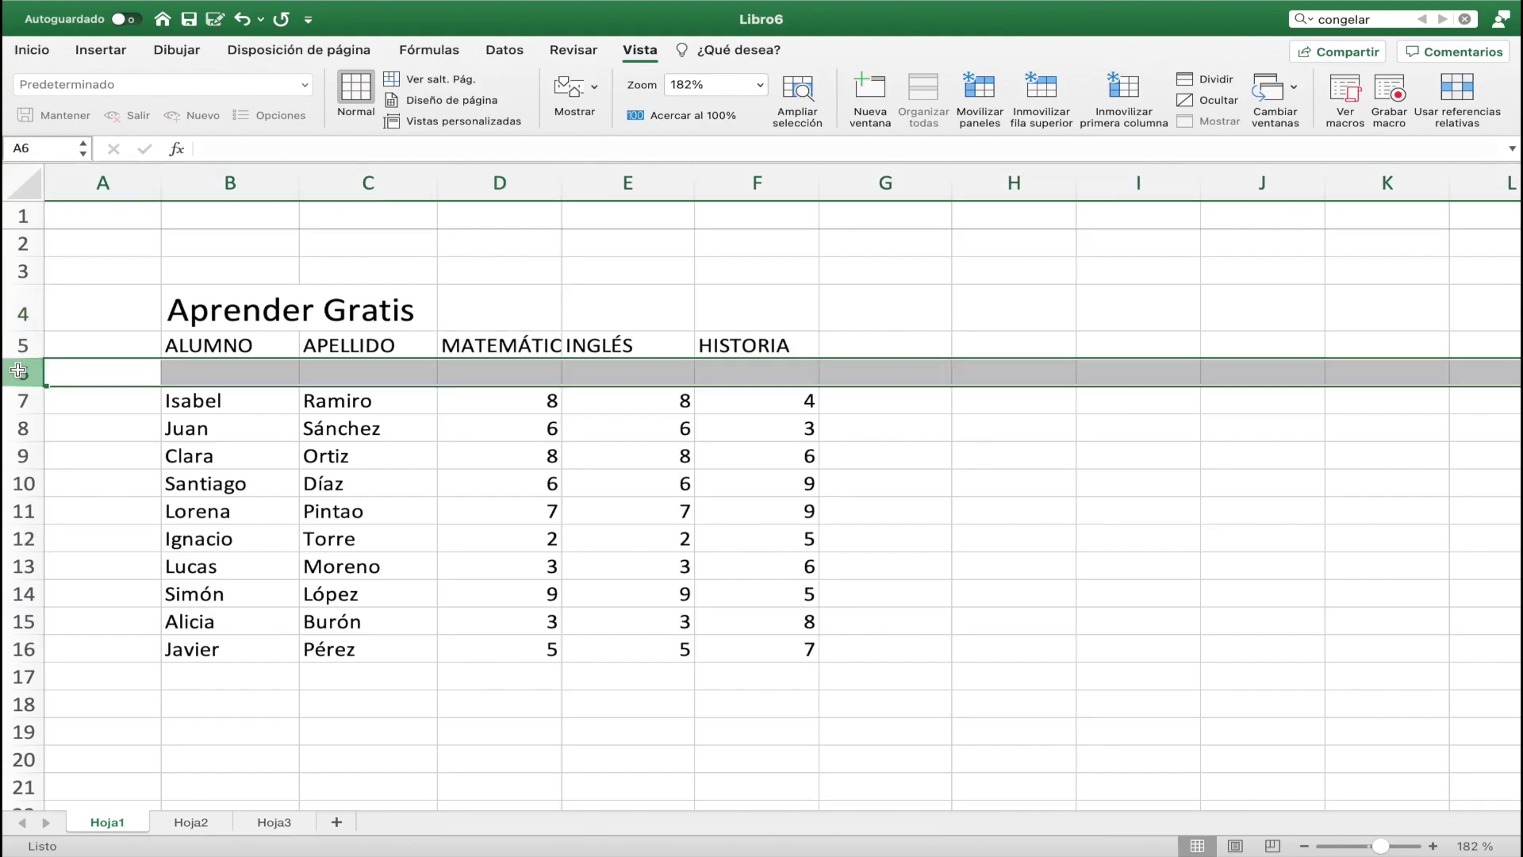
click(979, 98)
Step: Select the empty rows 1 to 3
scroll(278, 483, down, 5)
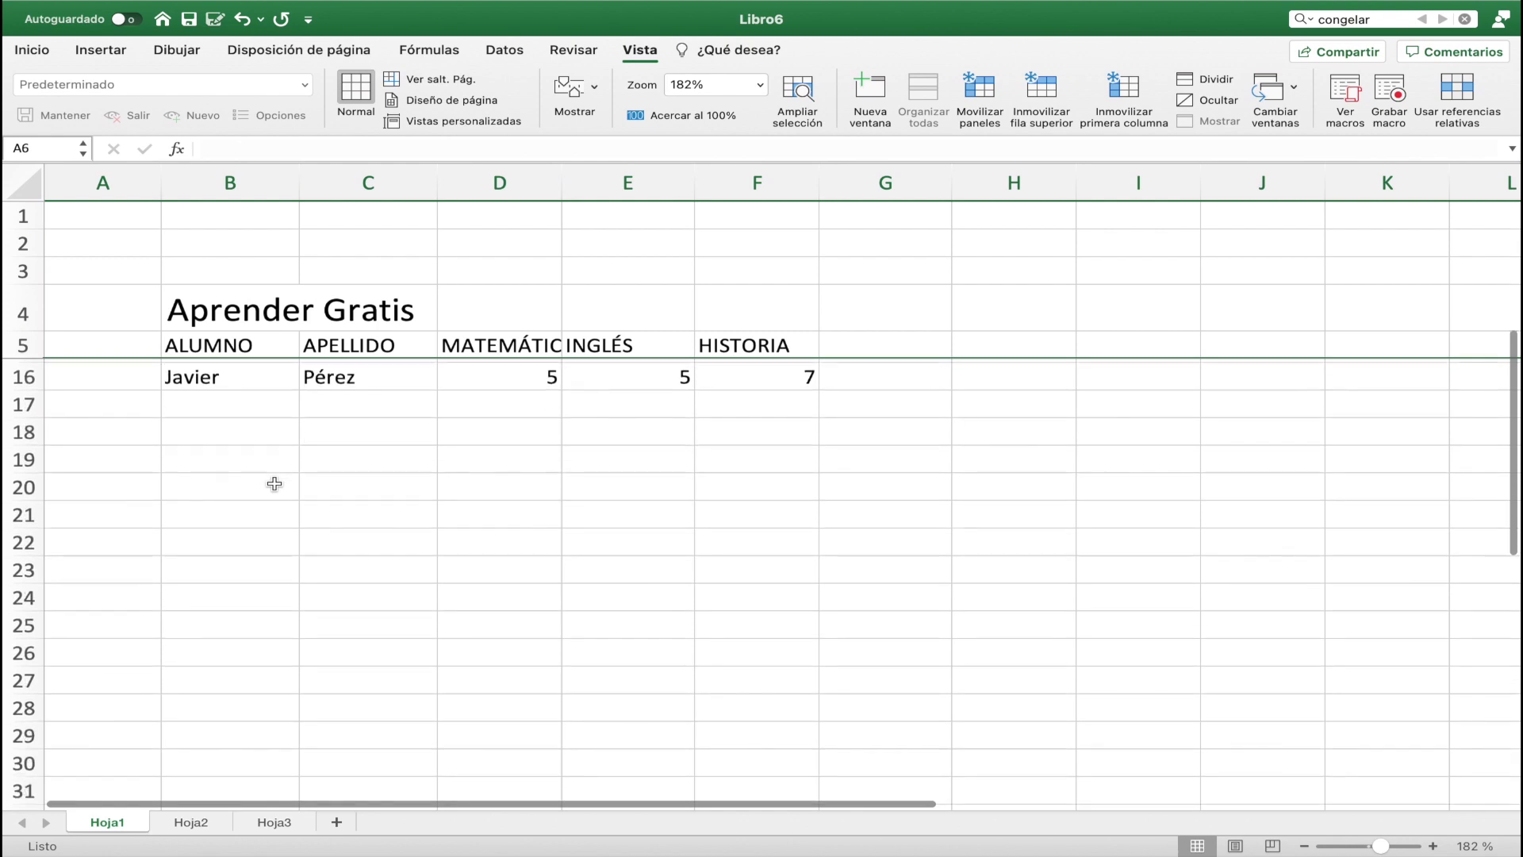
scroll(397, 442, up, 5)
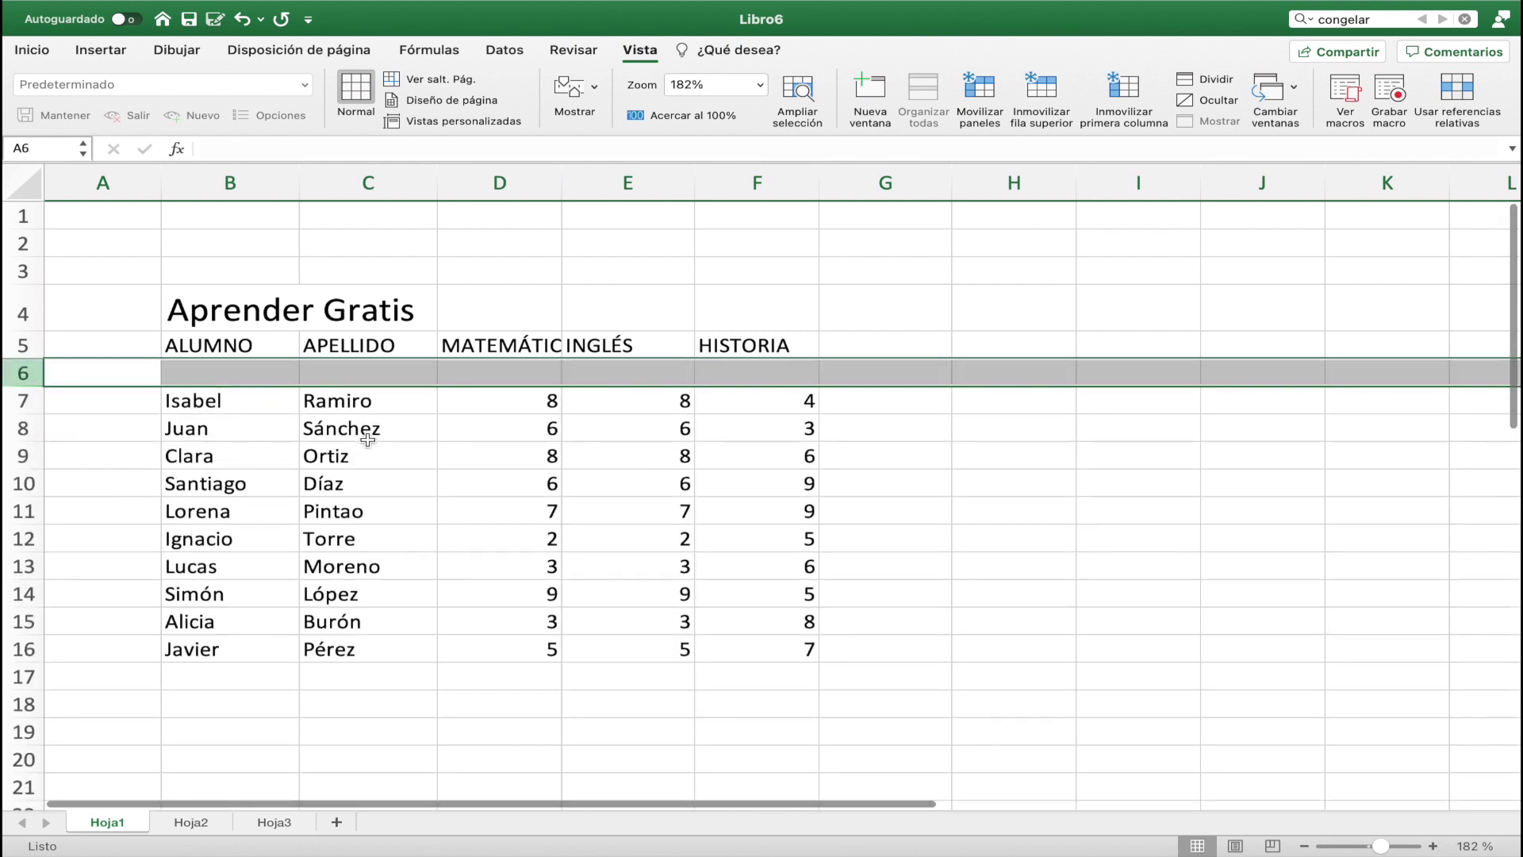
click(26, 219)
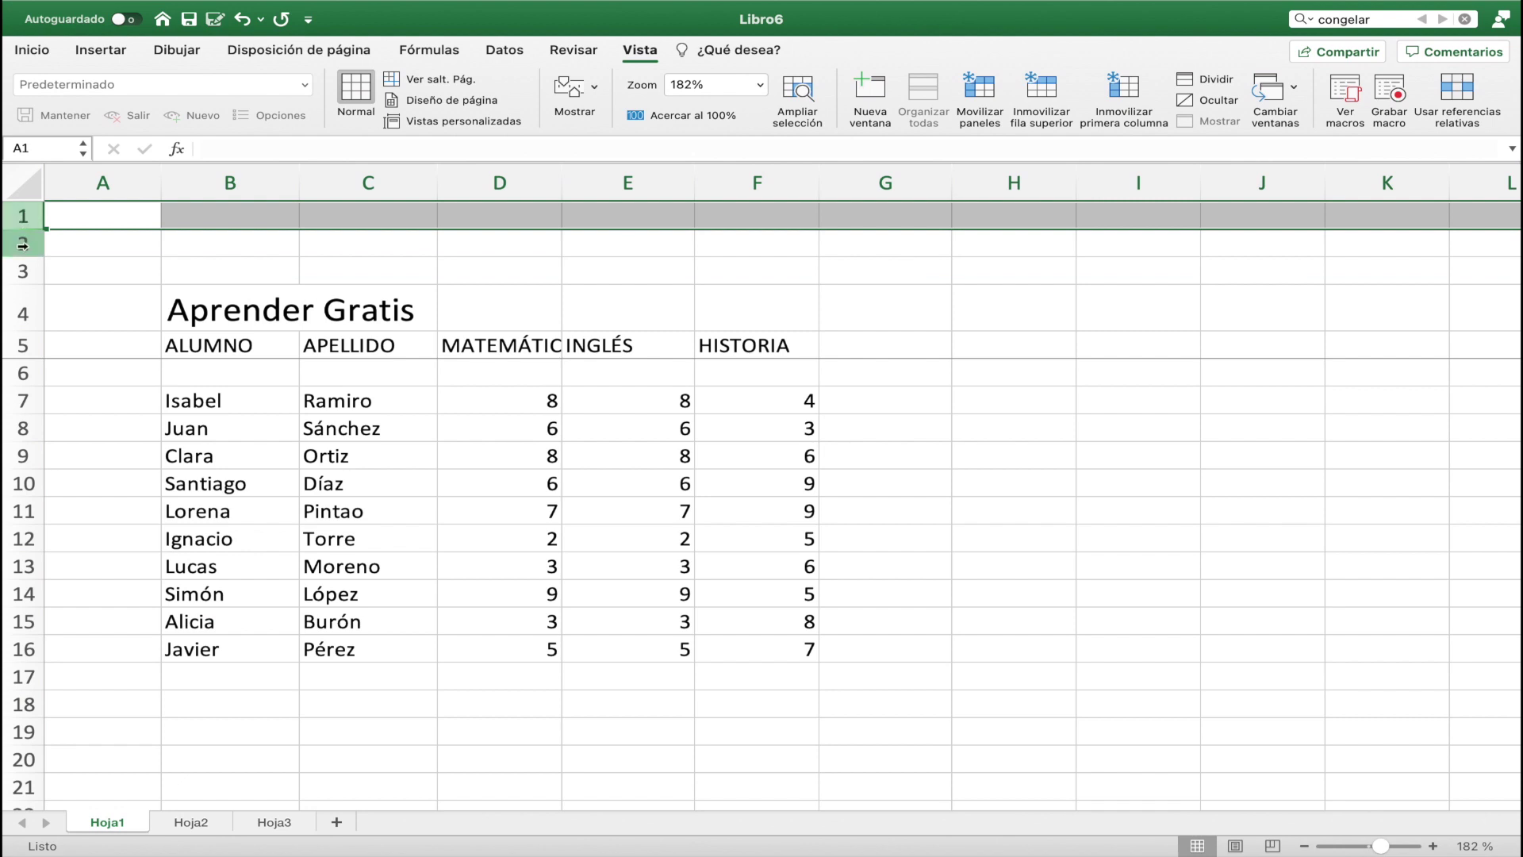
drag(23, 246, 23, 272)
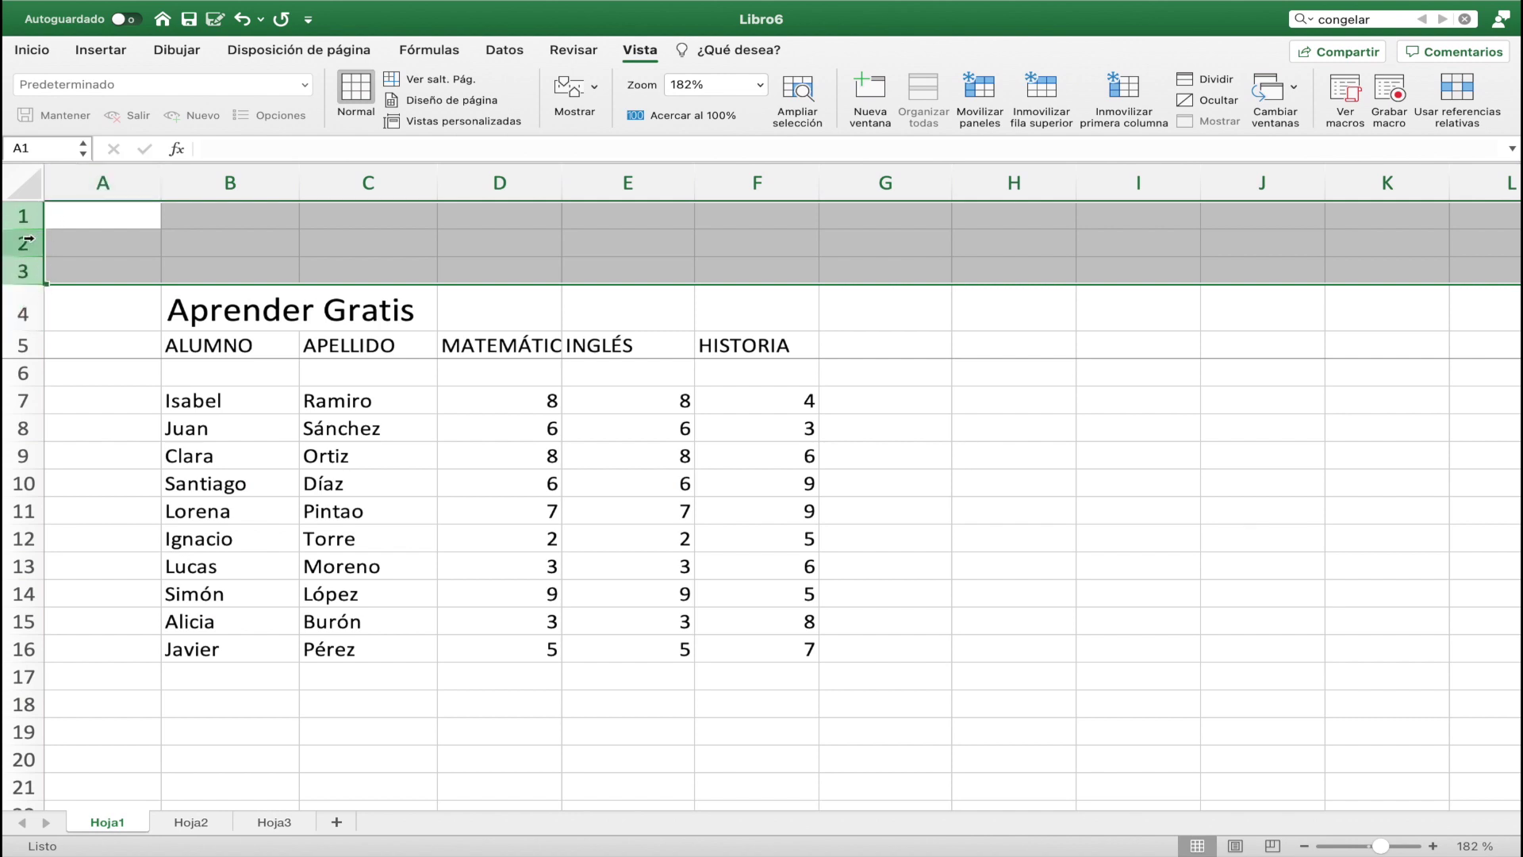
Step: Hide rows 1–3 with Ocultar and scroll back to the top of the table
right_click(27, 239)
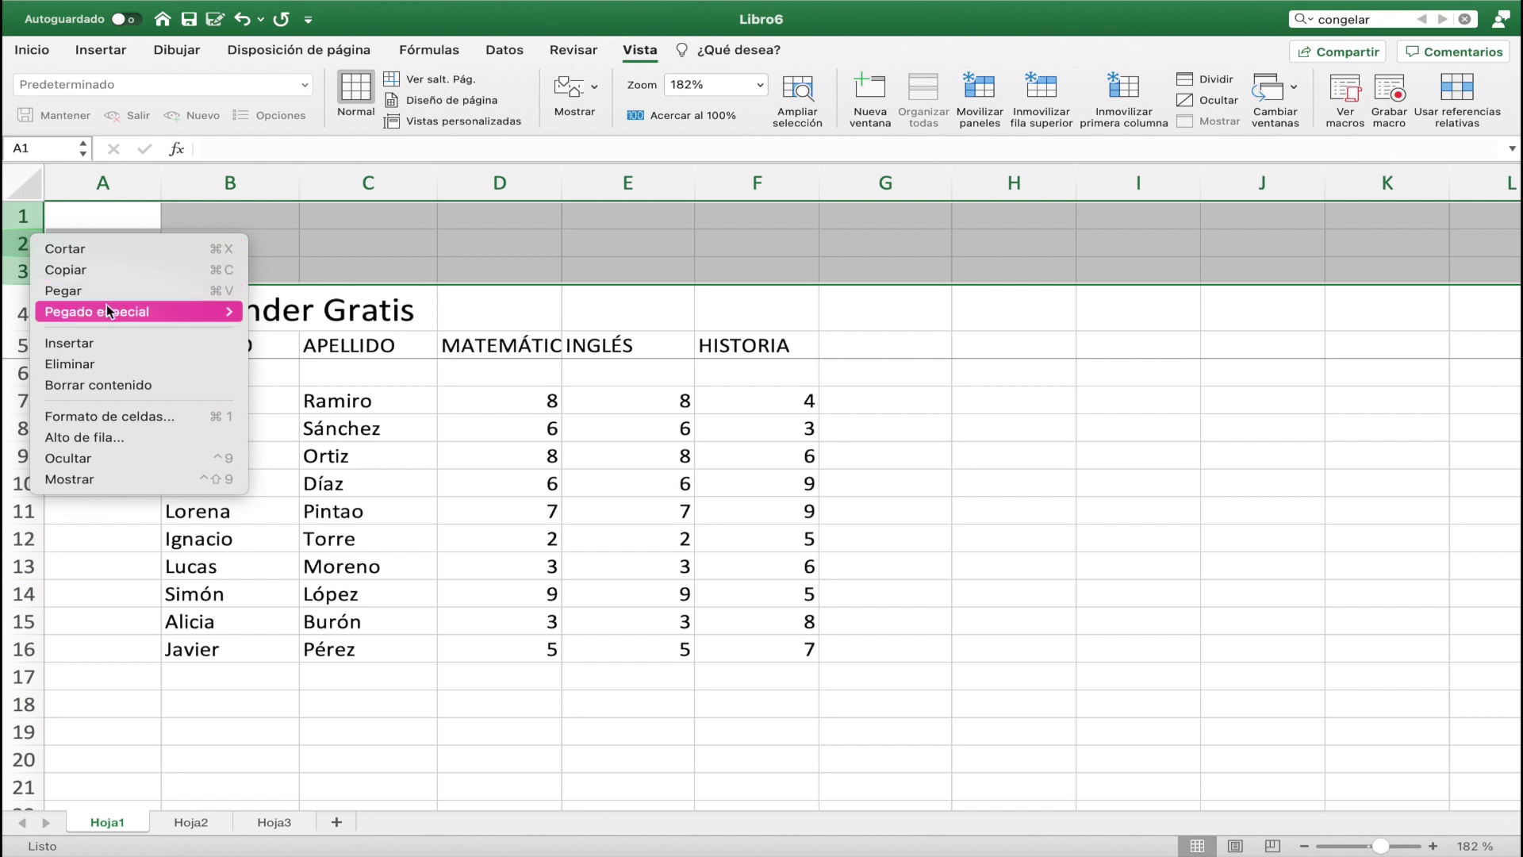
click(119, 456)
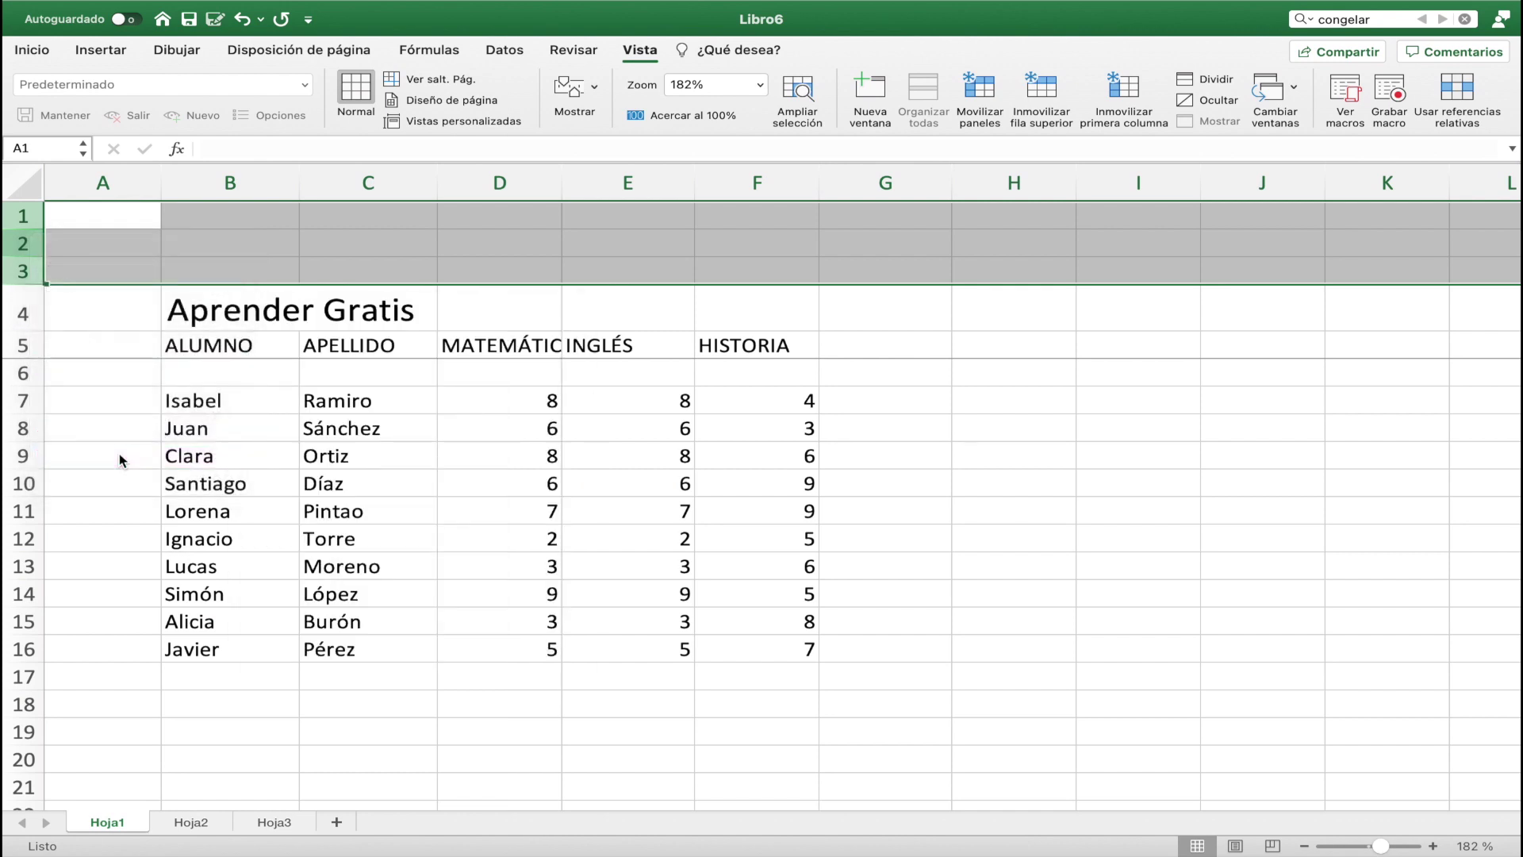
click(225, 406)
scroll(225, 409, up, 3)
scroll(225, 411, down, 1)
scroll(225, 413, down, 5)
scroll(225, 413, up, 5)
scroll(224, 412, up, 2)
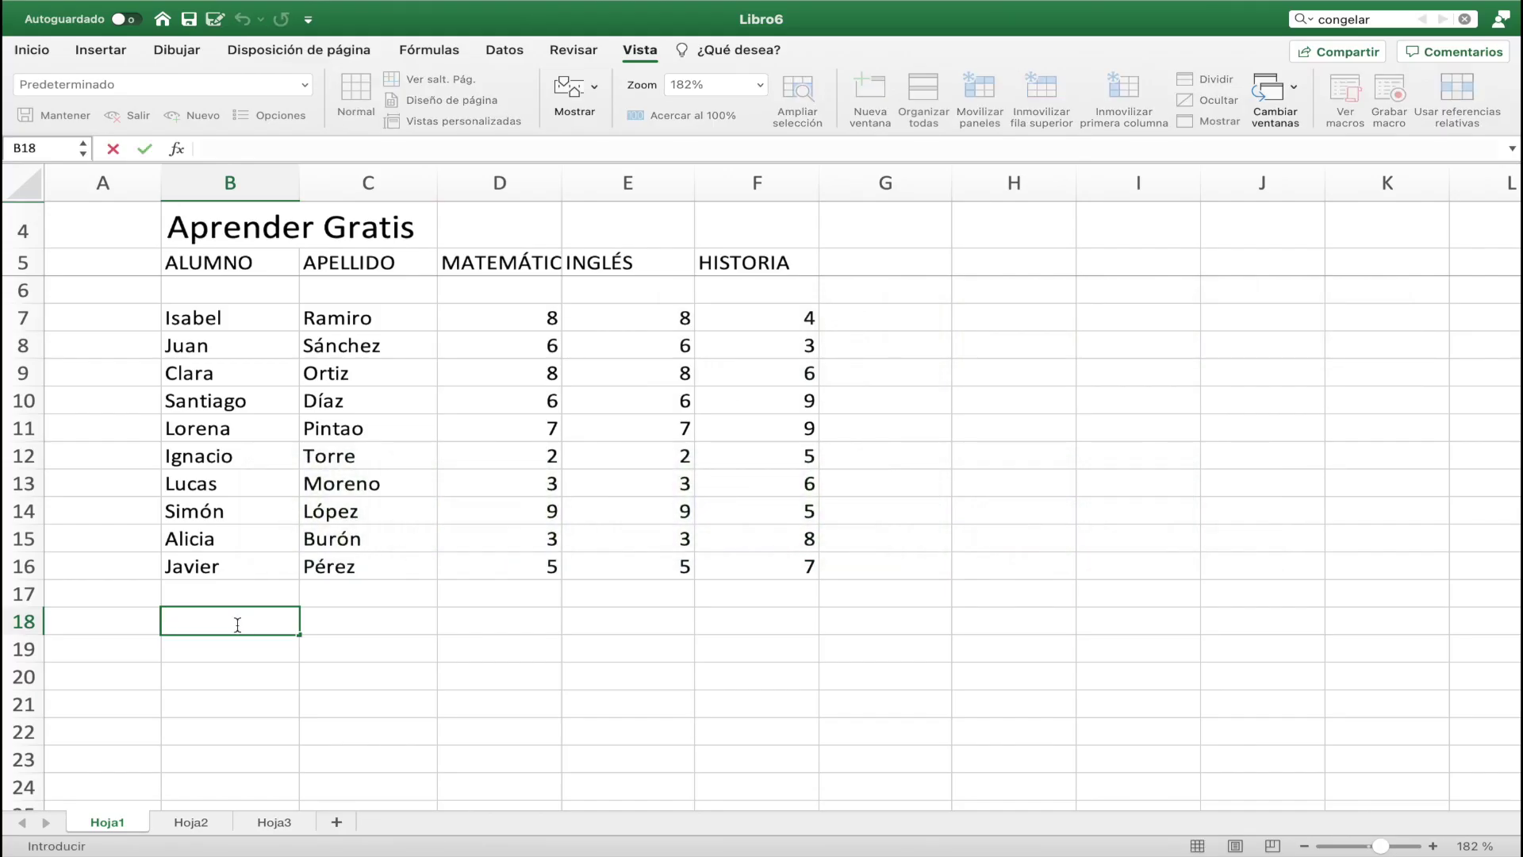
Step: Enter 'Nombre del alumno' in B18 with the student's full name on a second line
text(Nombre del alumno)
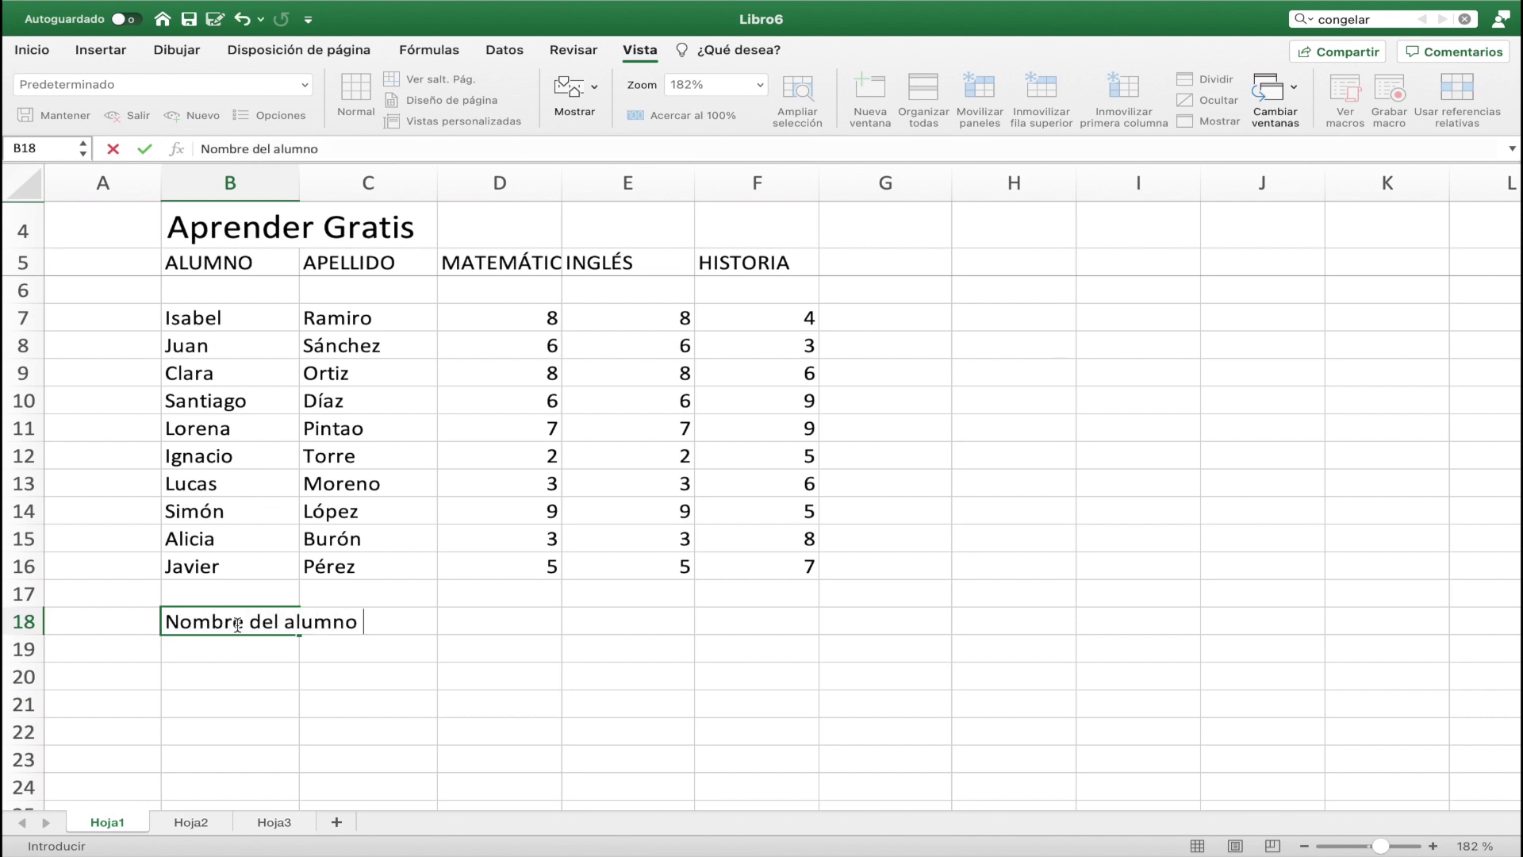
key(Return)
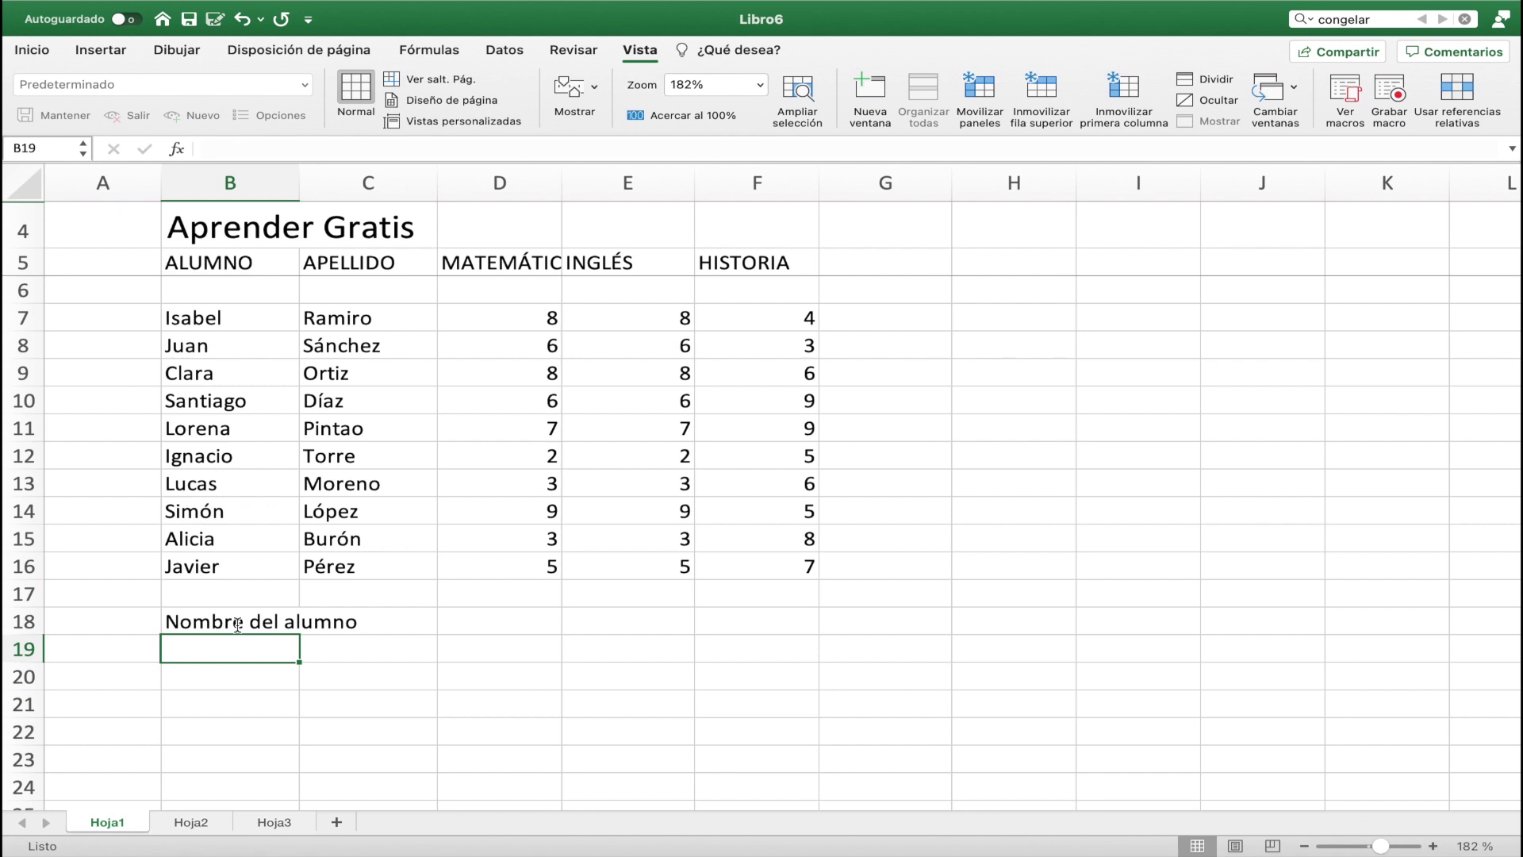
double_click(239, 618)
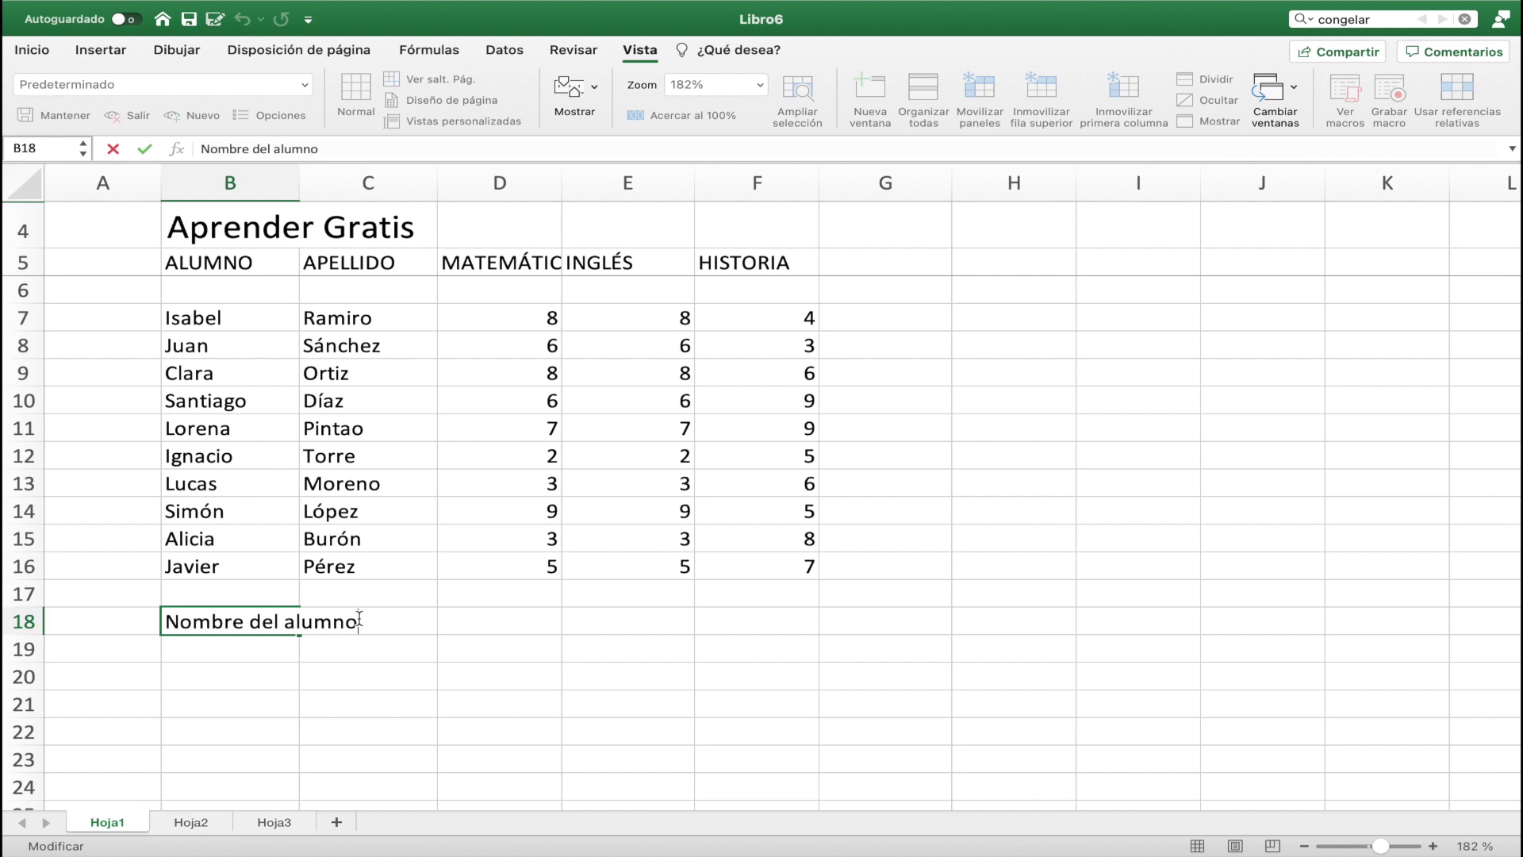
key(ctrl+alt+Return)
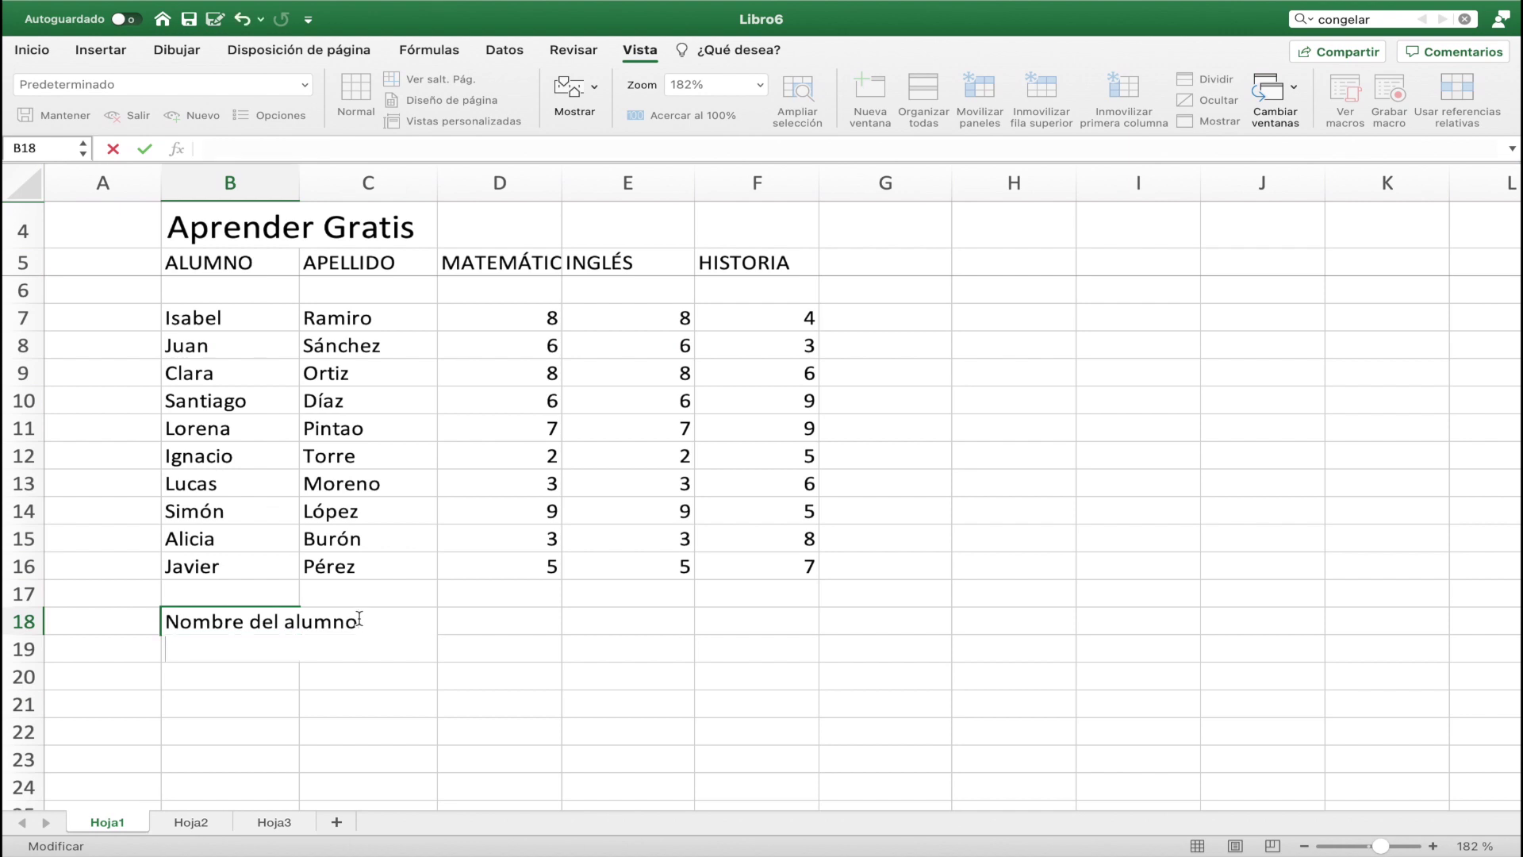
text(Fernando Casado)
key(Return)
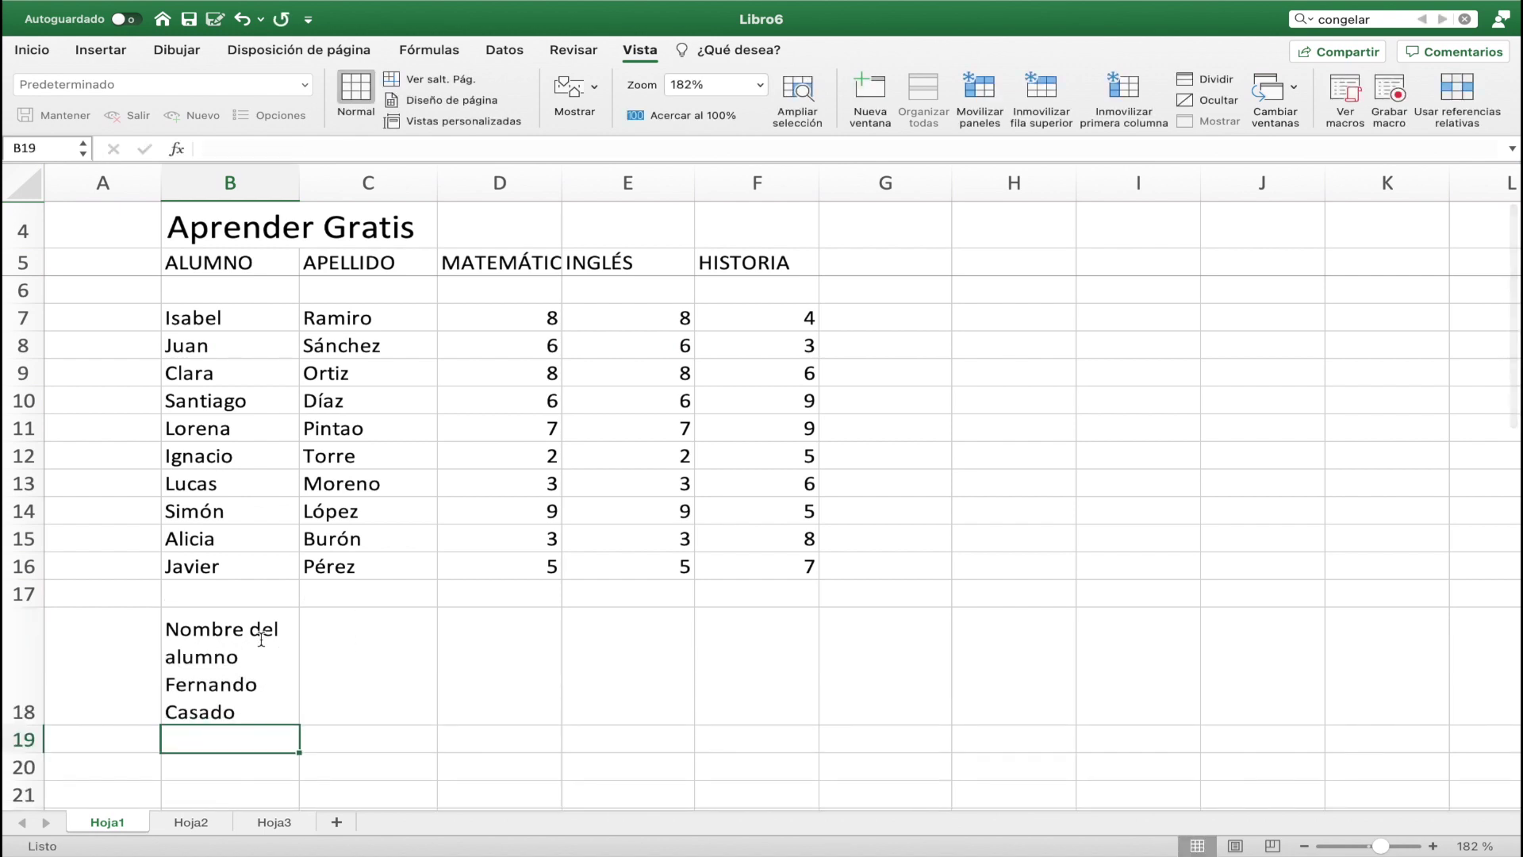
click(259, 635)
scroll(261, 639, down, 2)
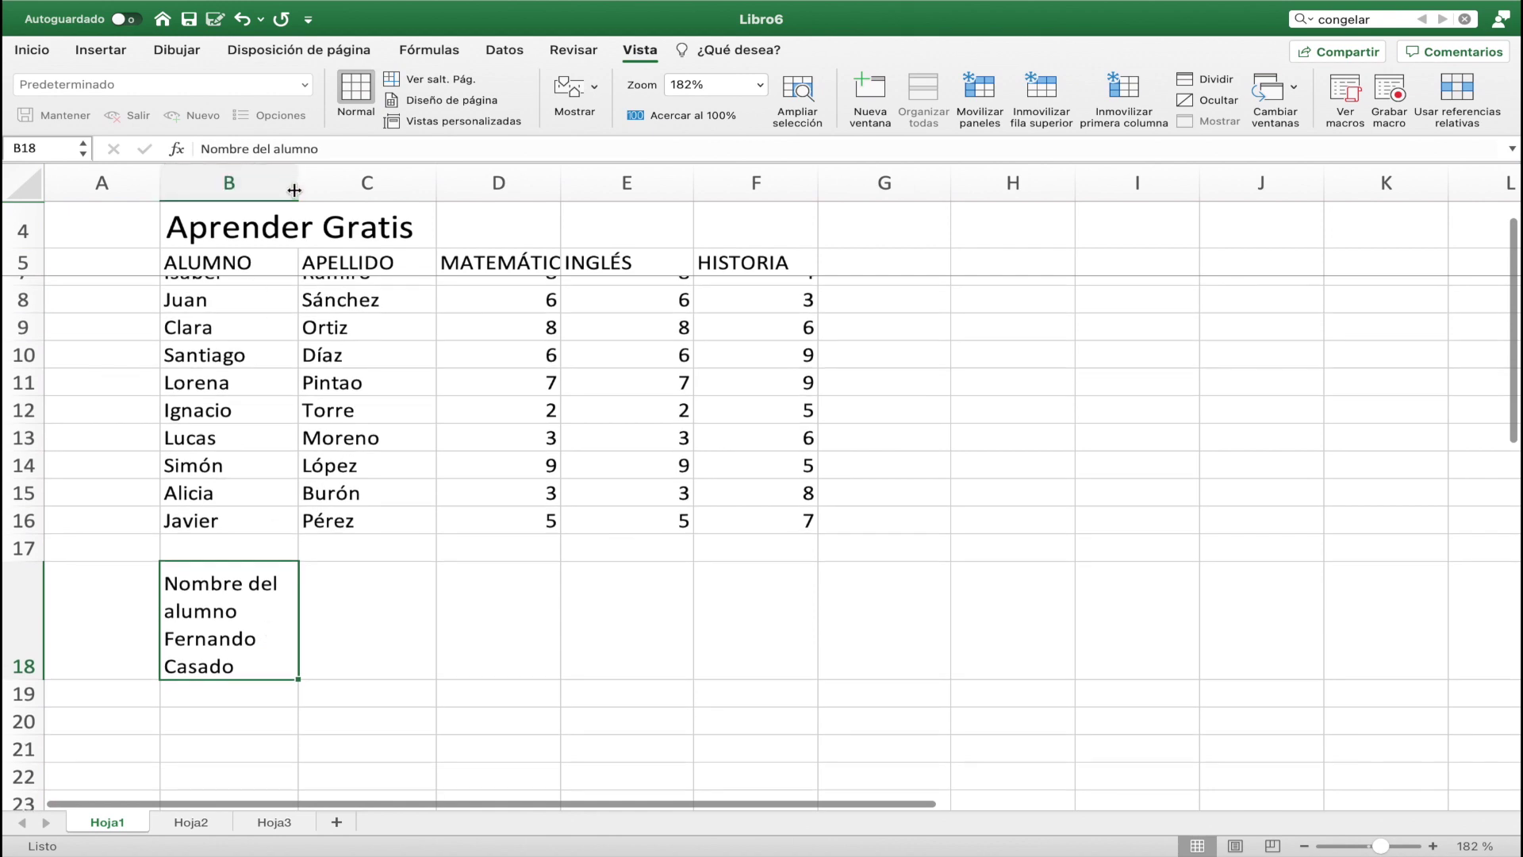
Step: Widen column B and insert blank lines between 'Nombre del alumno' and the student's name in B18
drag(298, 184, 408, 191)
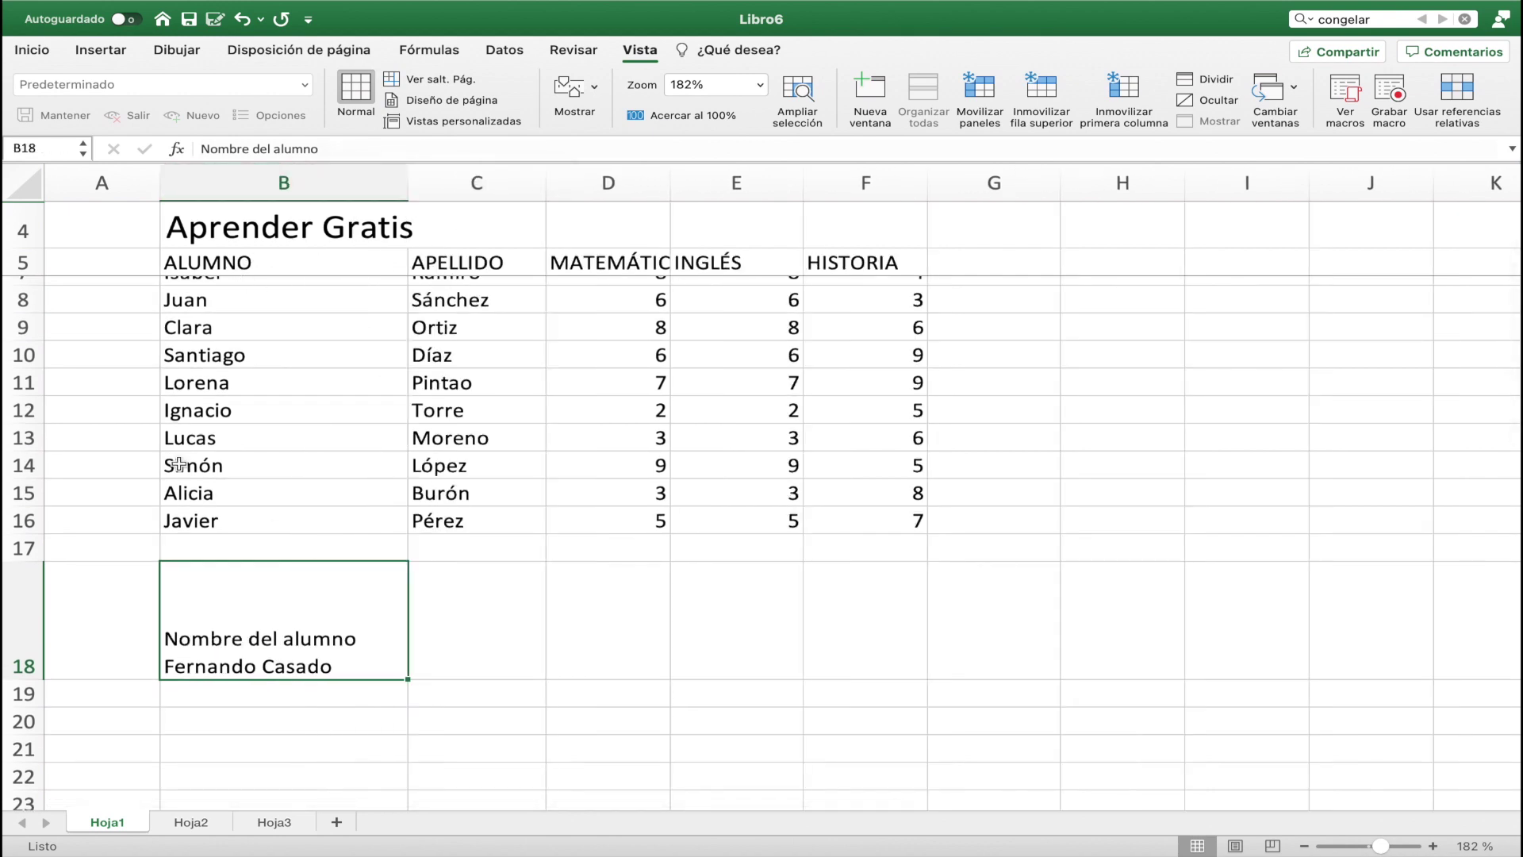
double_click(373, 641)
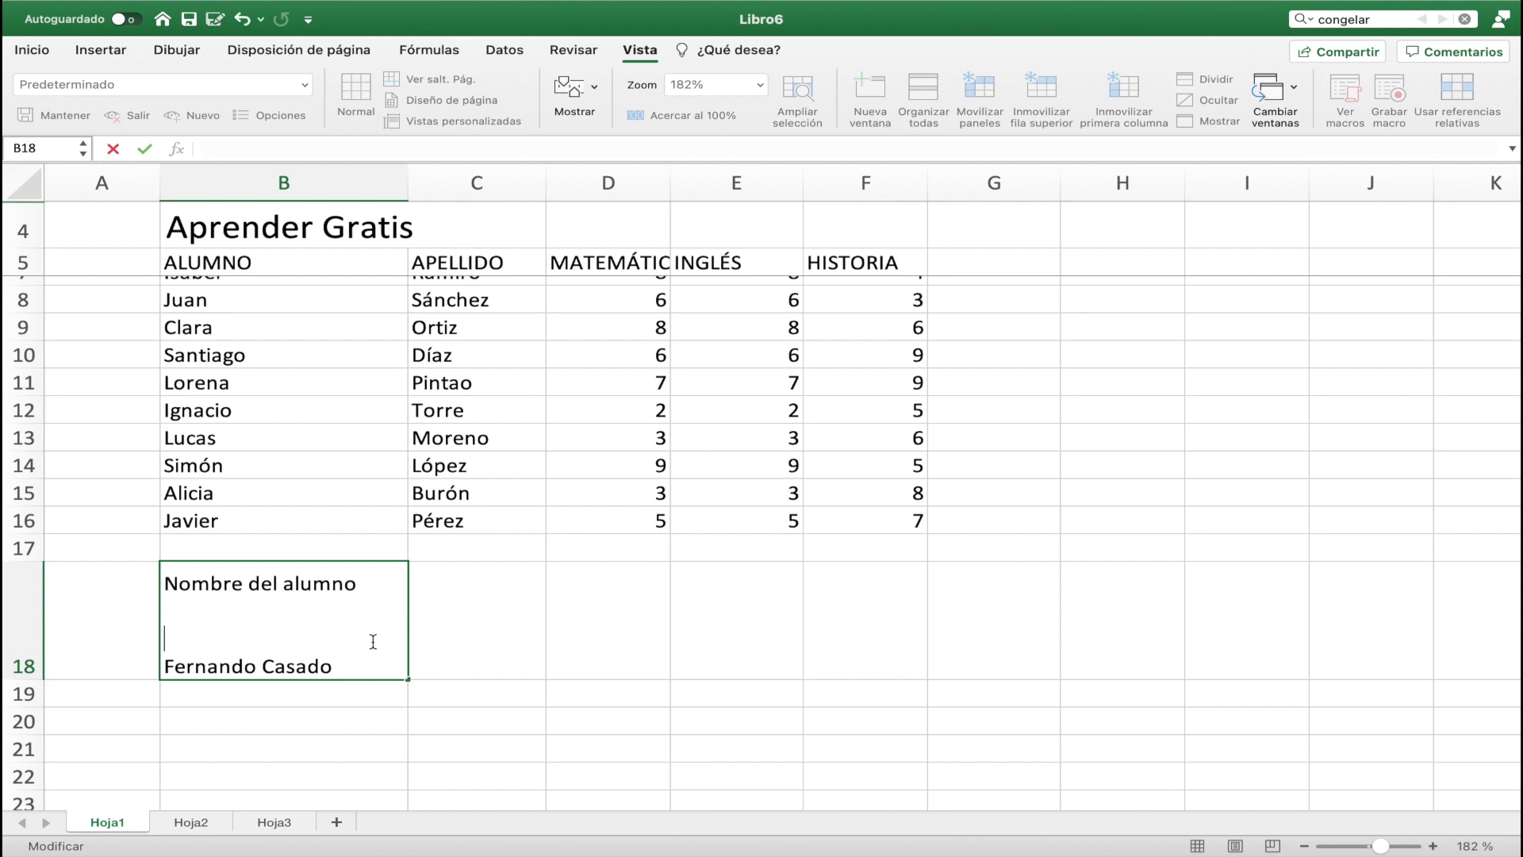
key(alt+Return)
key(alt+Return)
key(alt+Return)
click(506, 639)
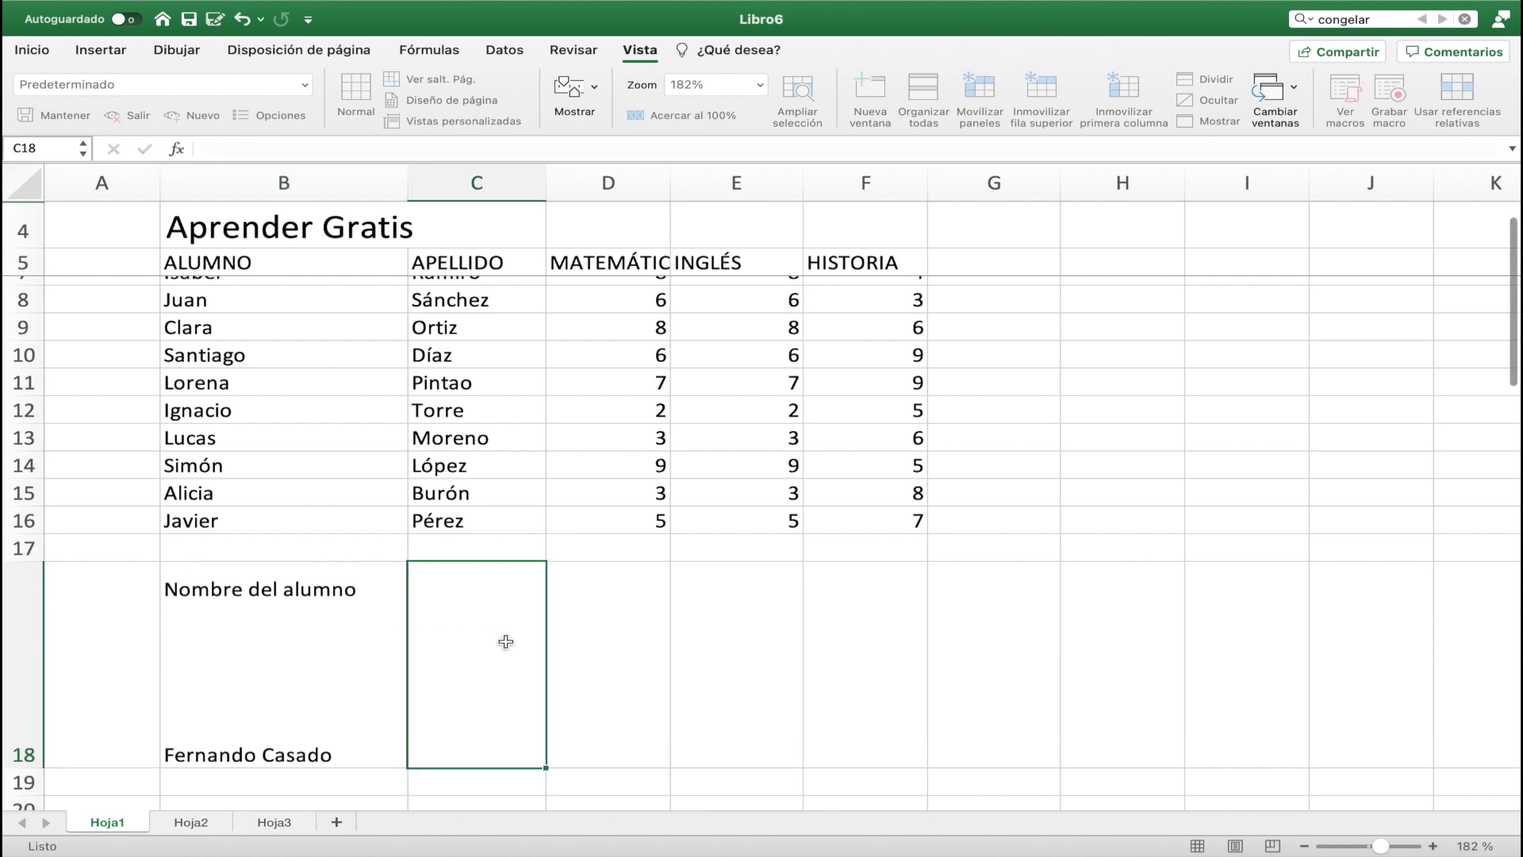
scroll(505, 639, down, 1)
scroll(506, 639, down, 1)
scroll(505, 638, down, 1)
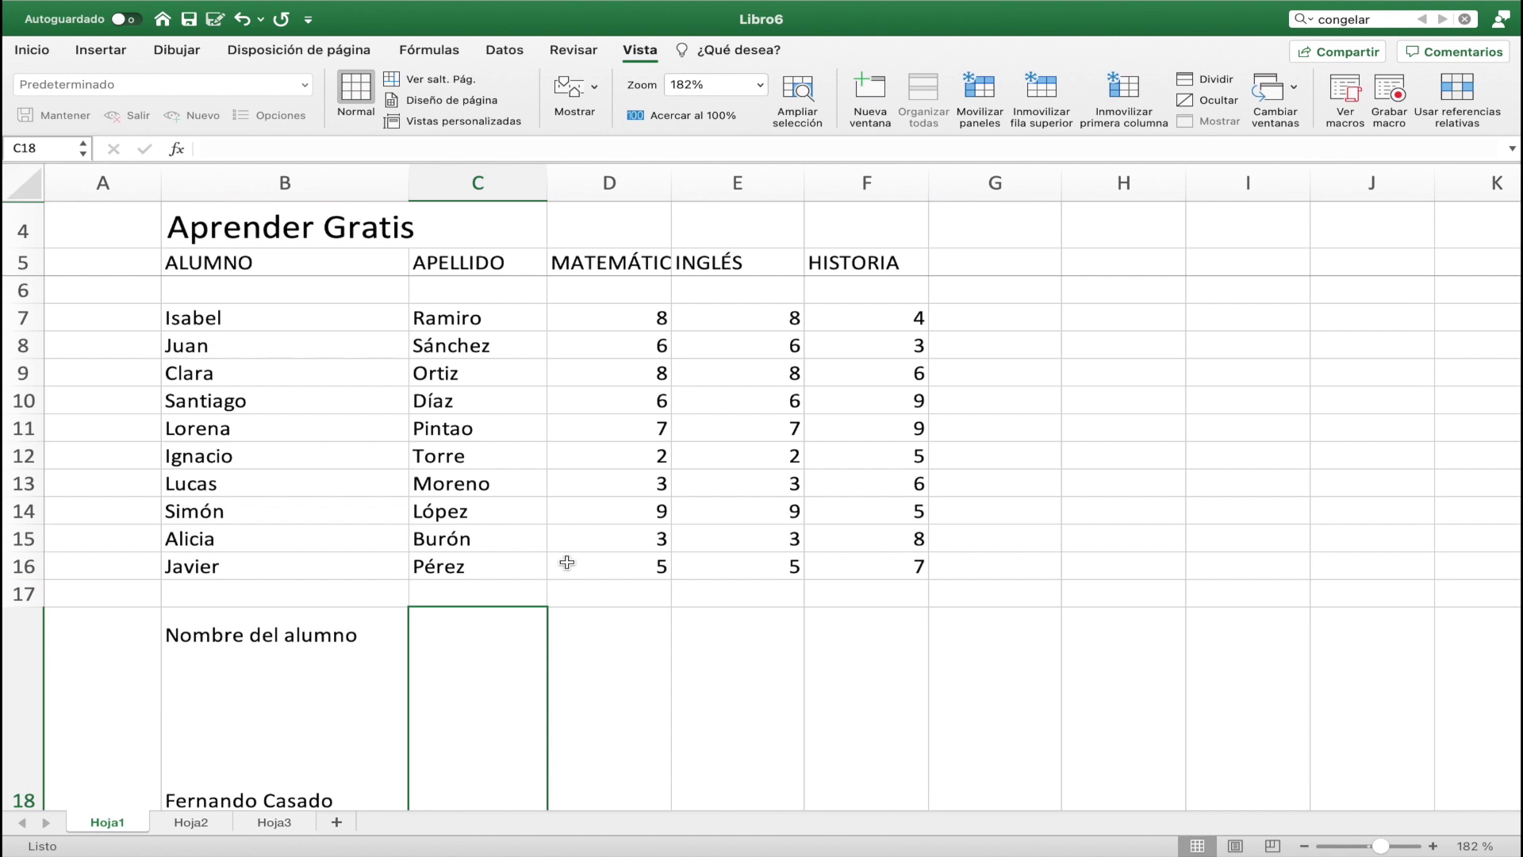
click(541, 476)
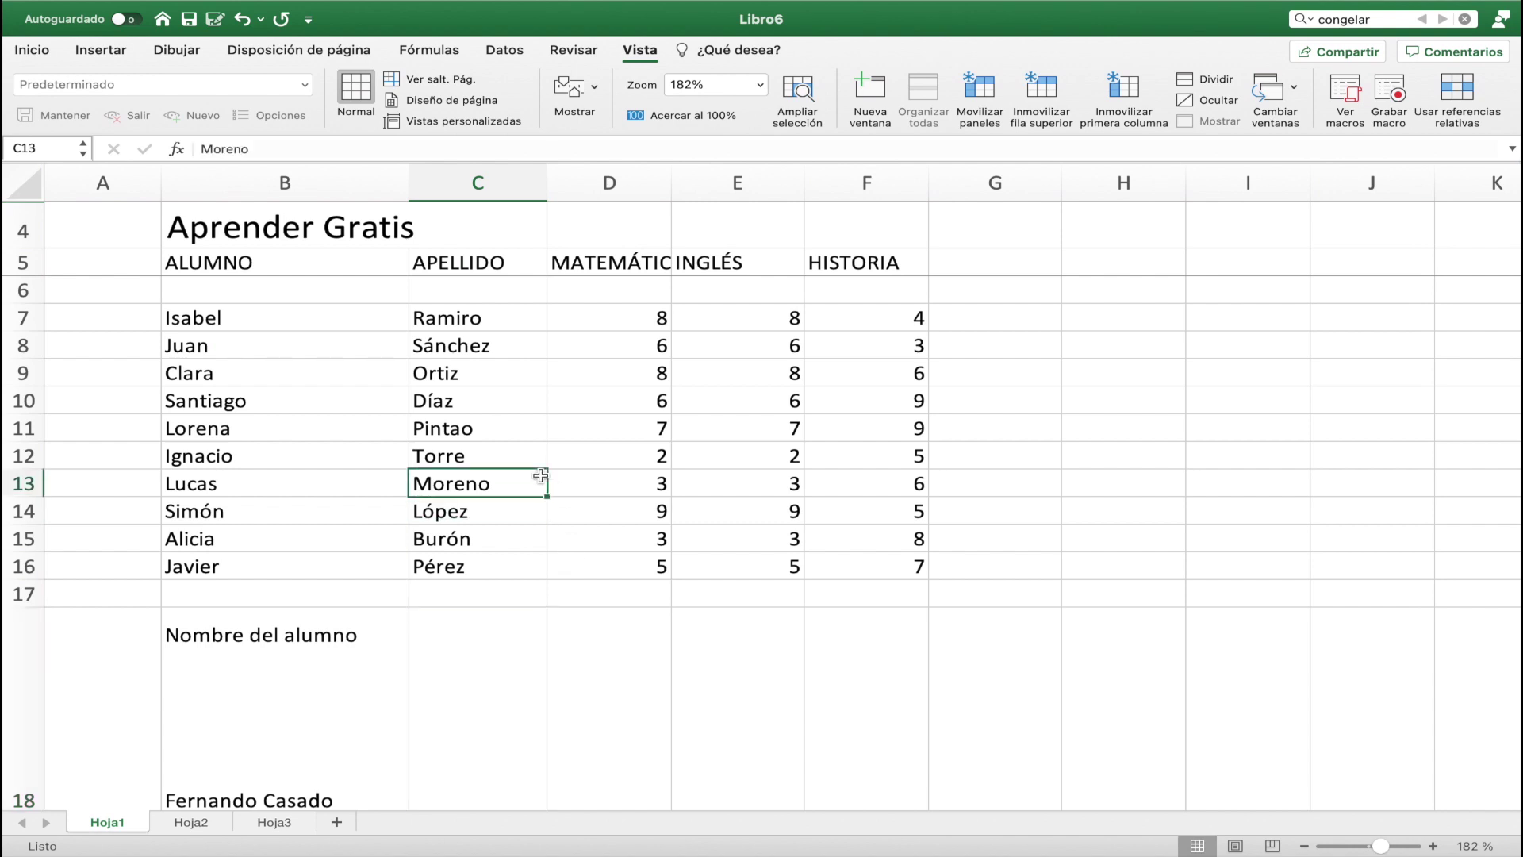
Step: Copy the 8 from D7 and paste it into H10
click(605, 315)
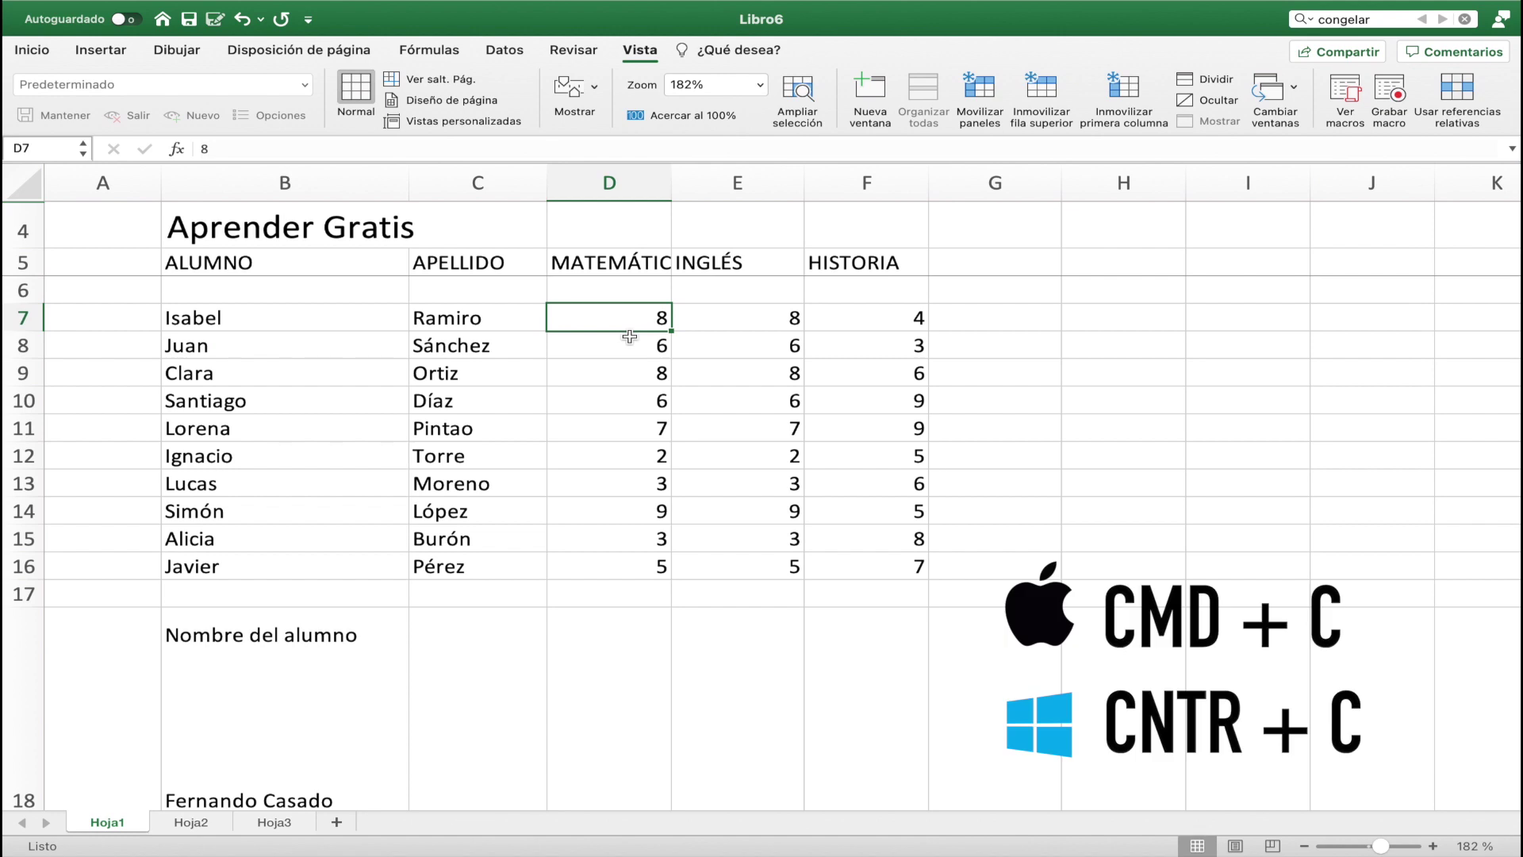
key(super+c)
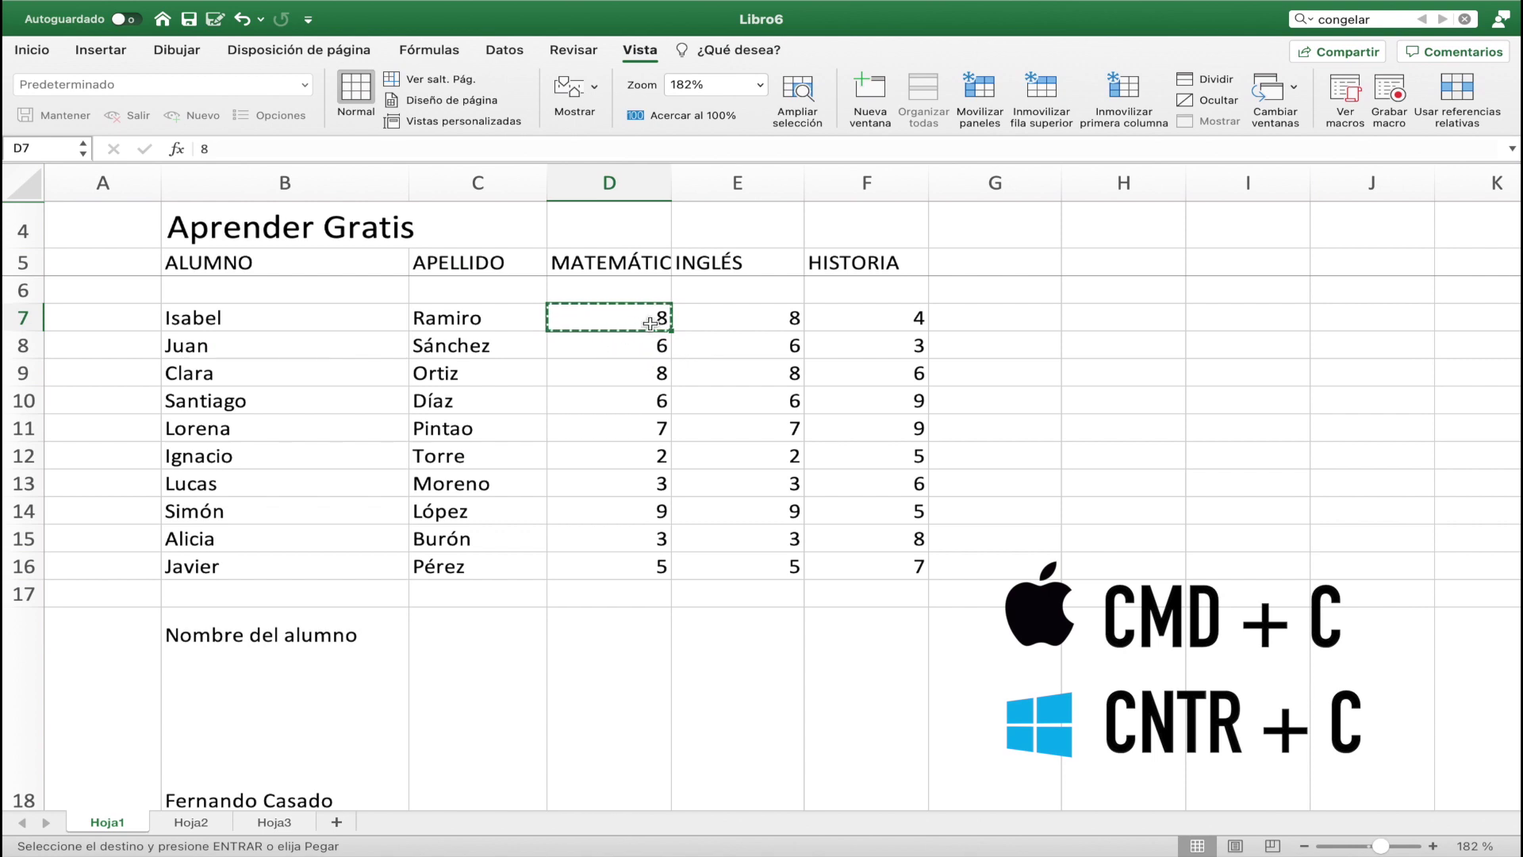
click(1008, 319)
click(888, 329)
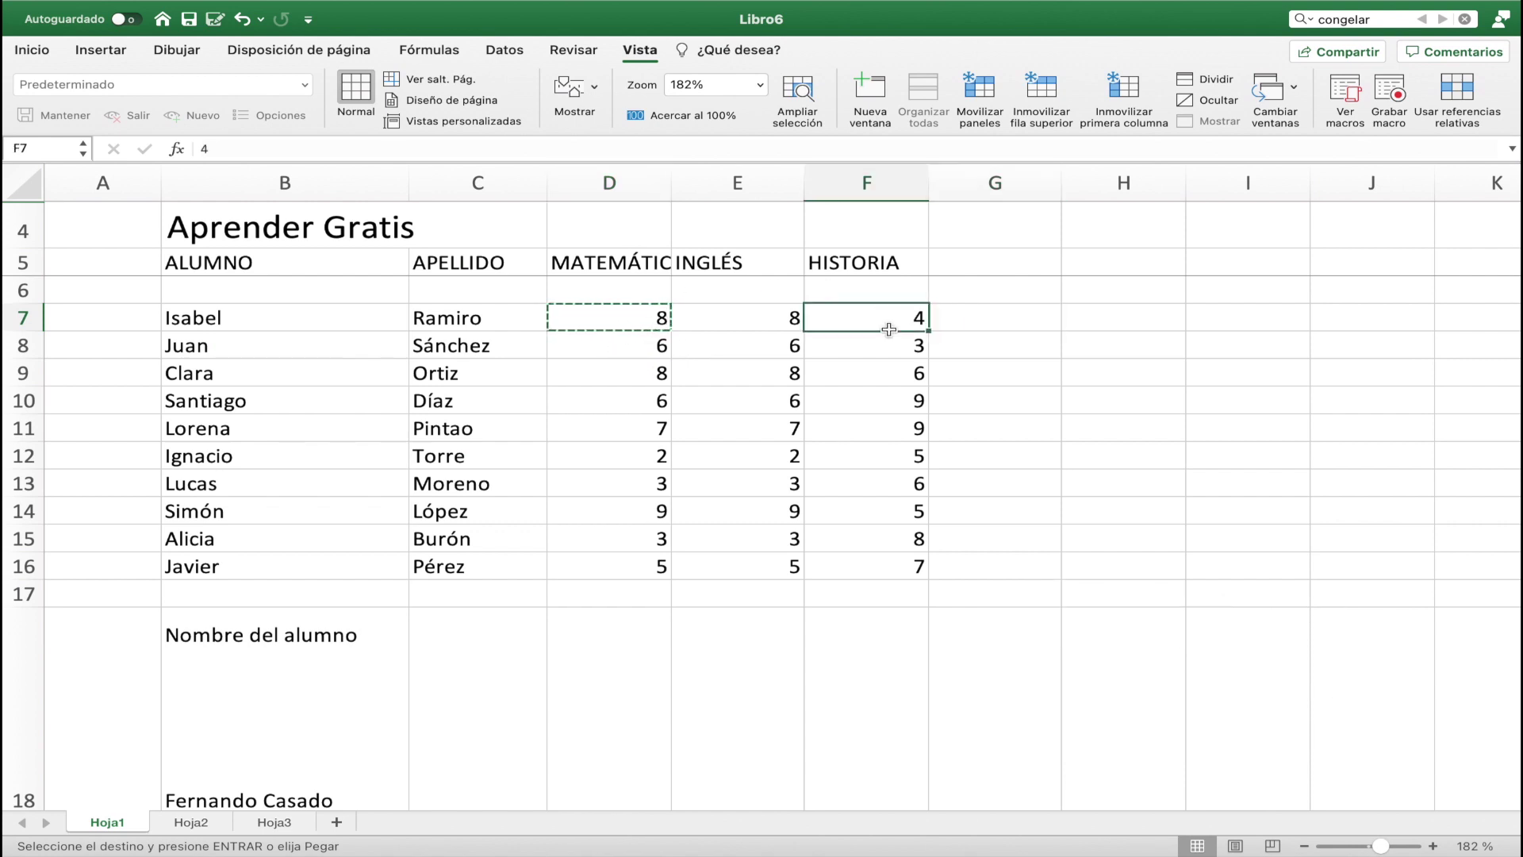
click(1121, 397)
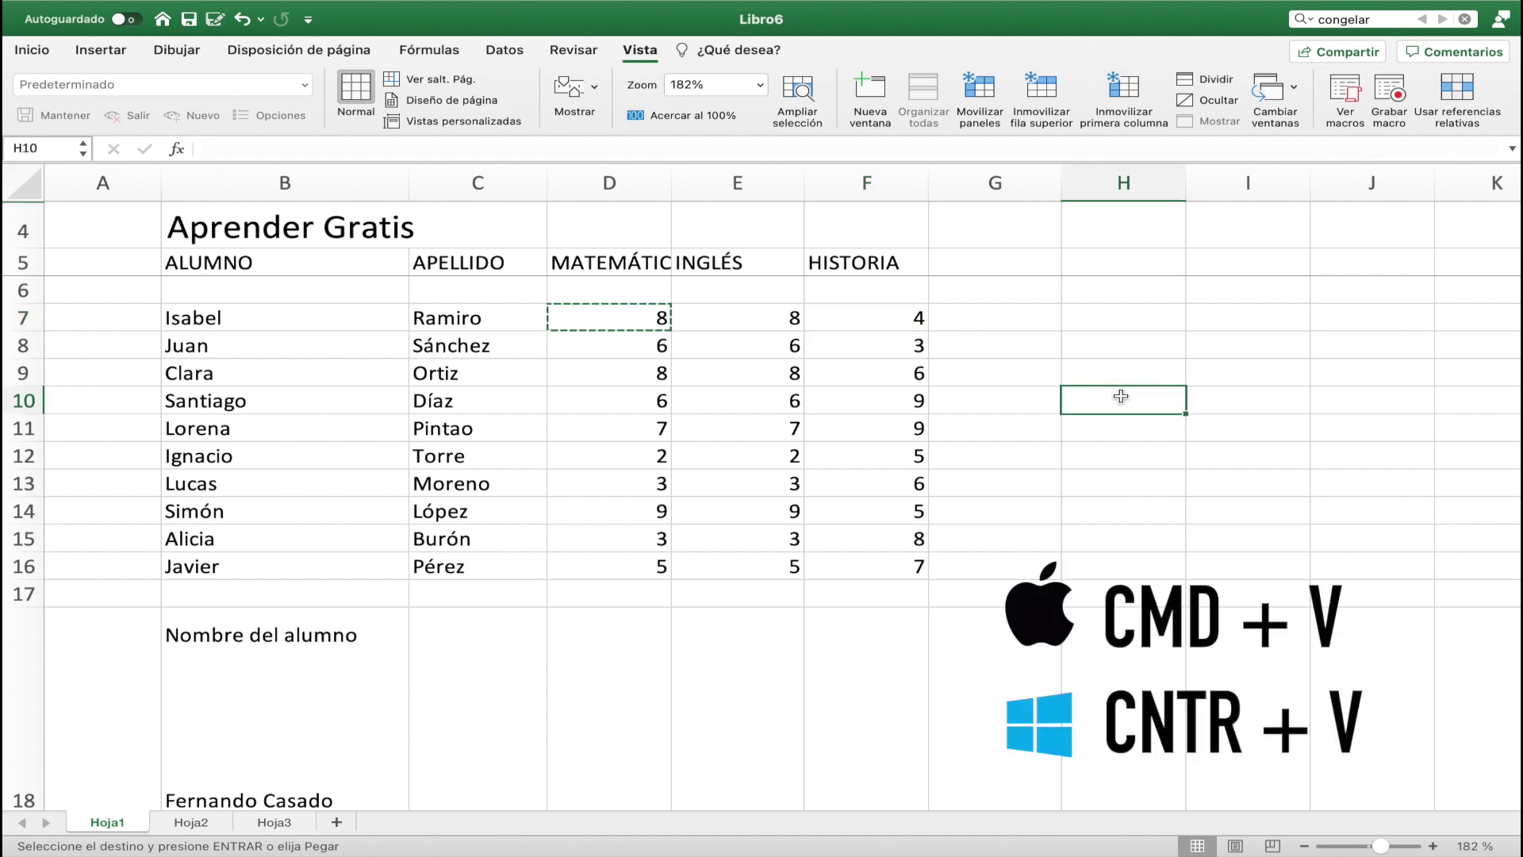
key(super+v)
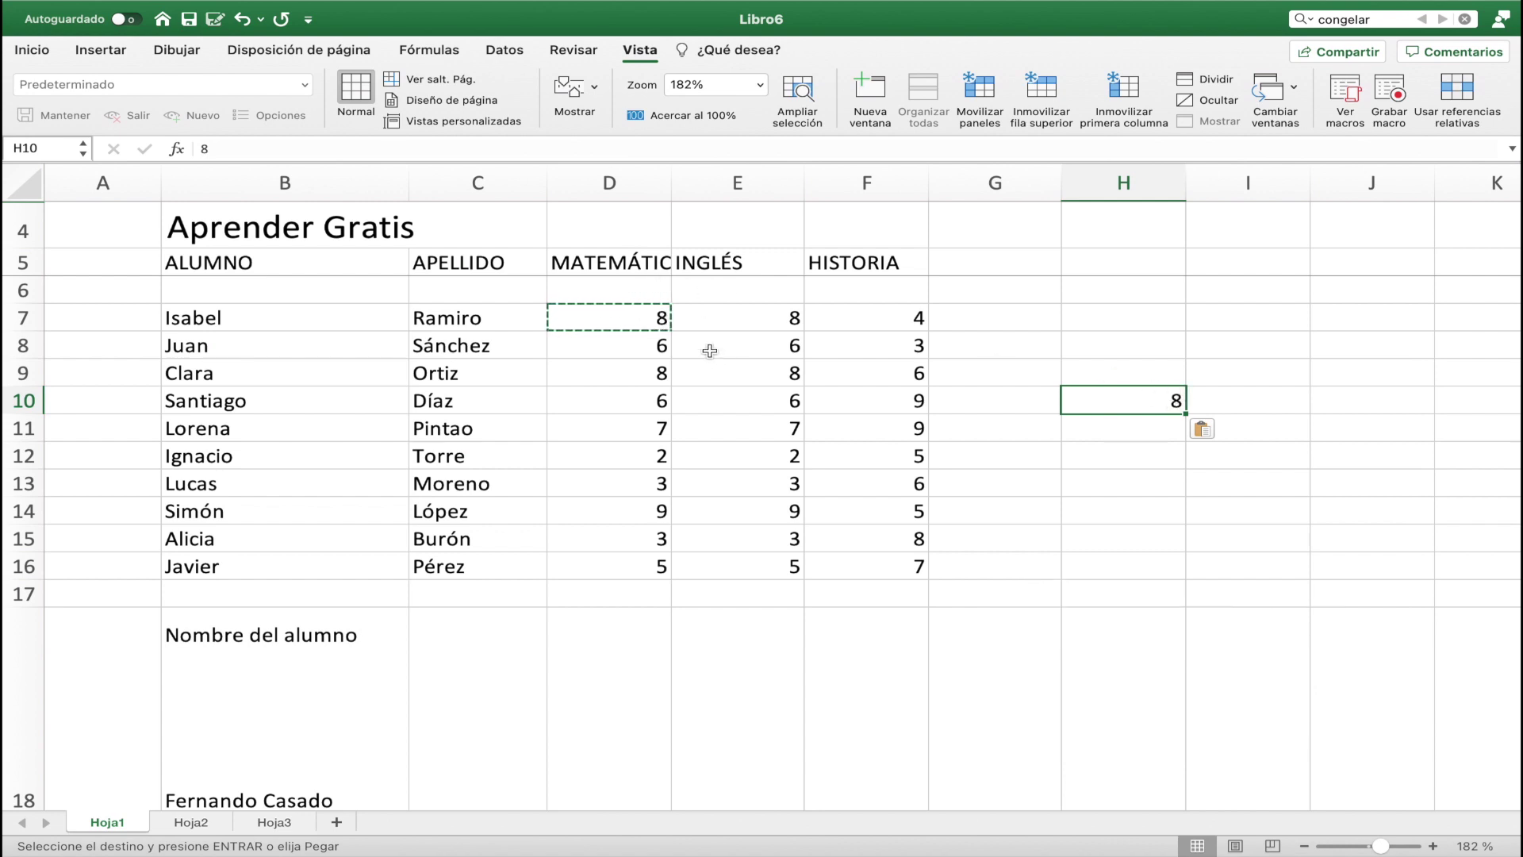
Step: Cut the 8 from D7 and paste it into H7
click(644, 326)
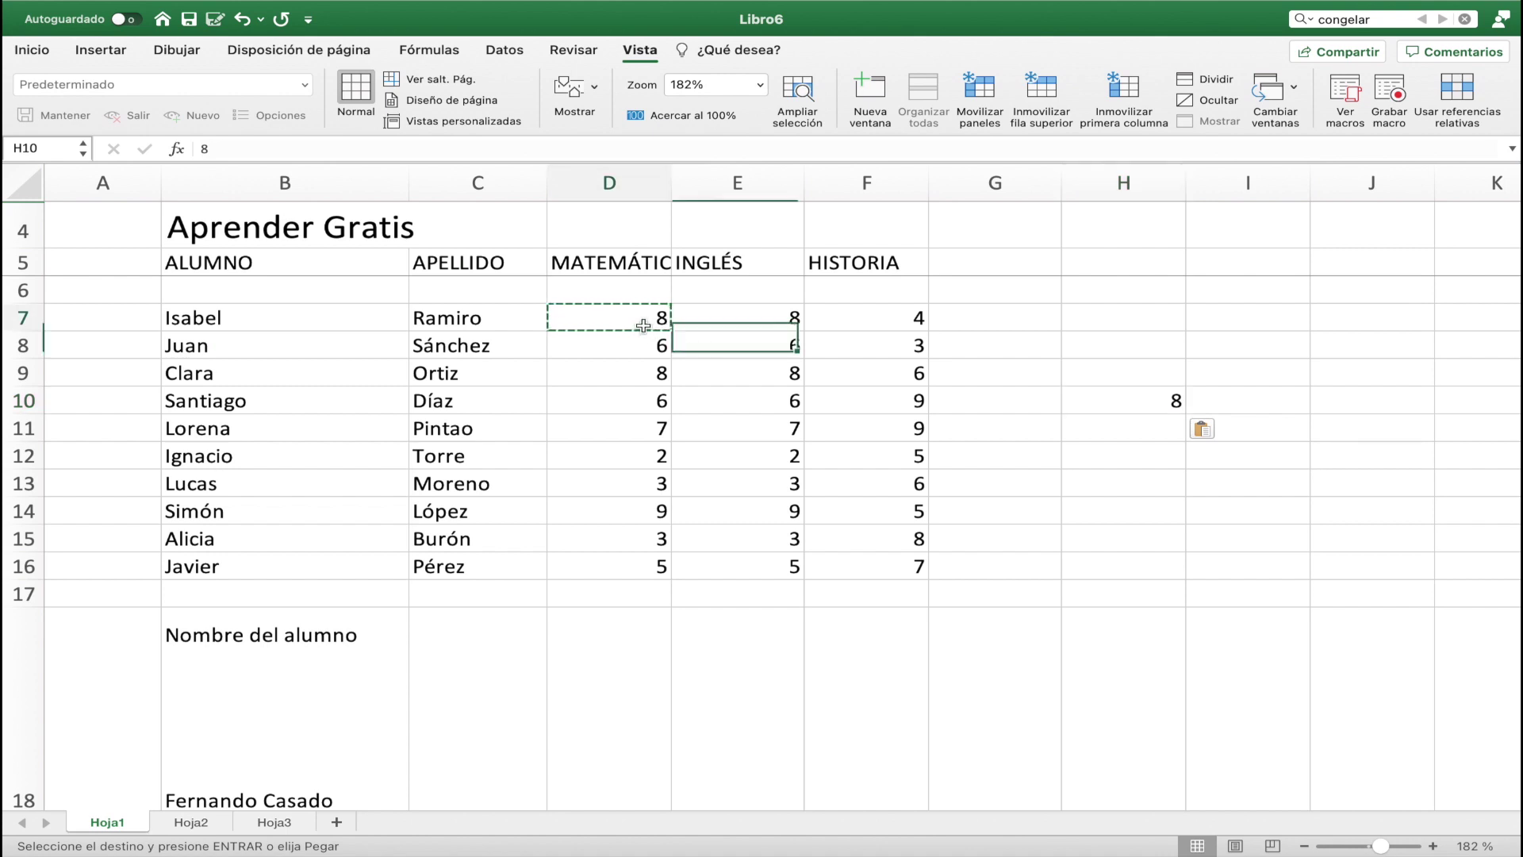
key(ctrl+x)
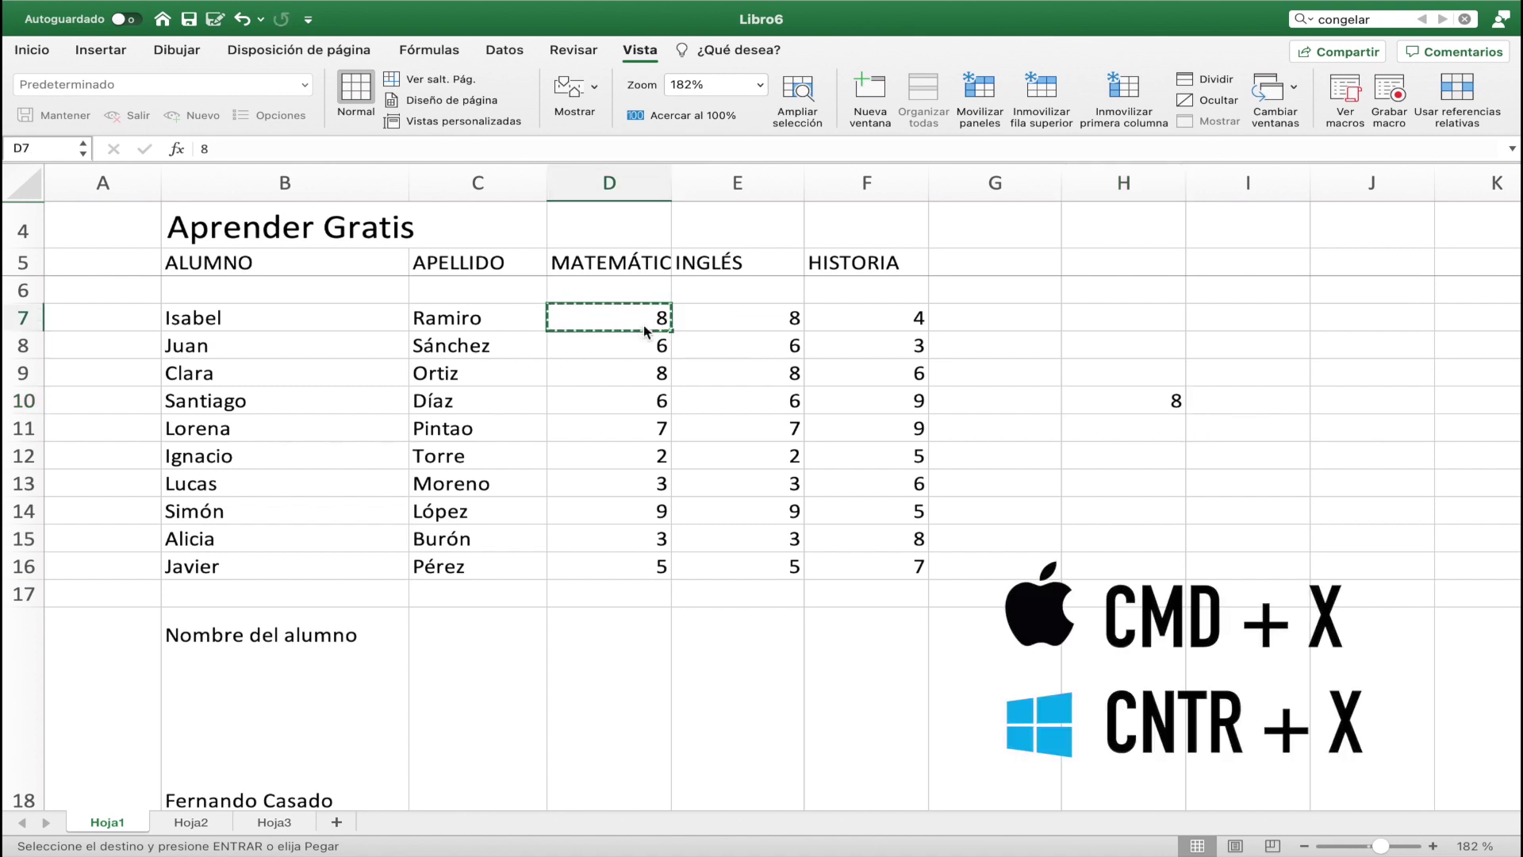
click(1111, 328)
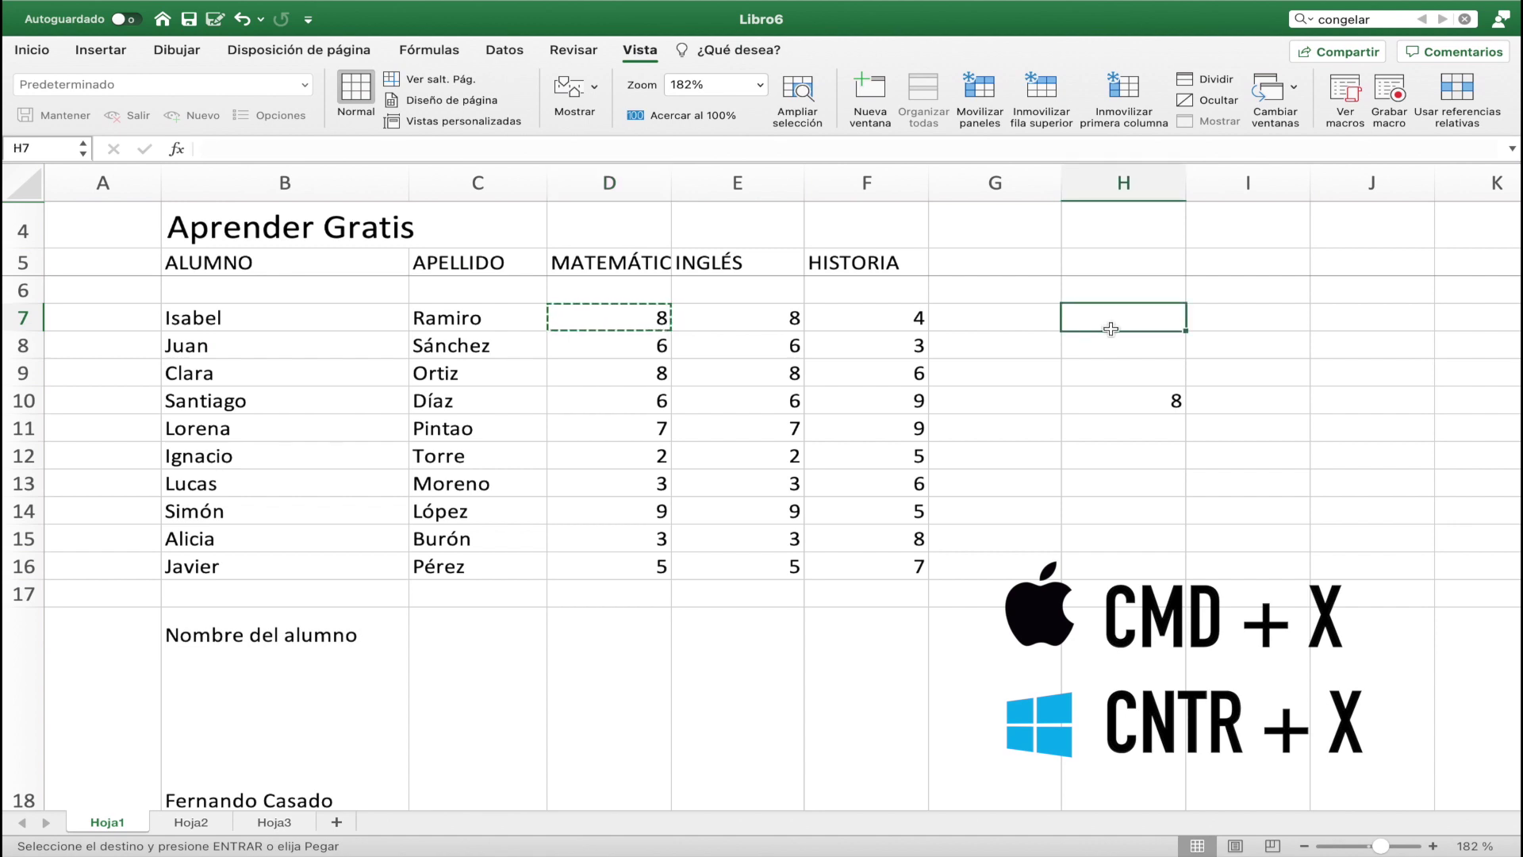
key(ctrl+v)
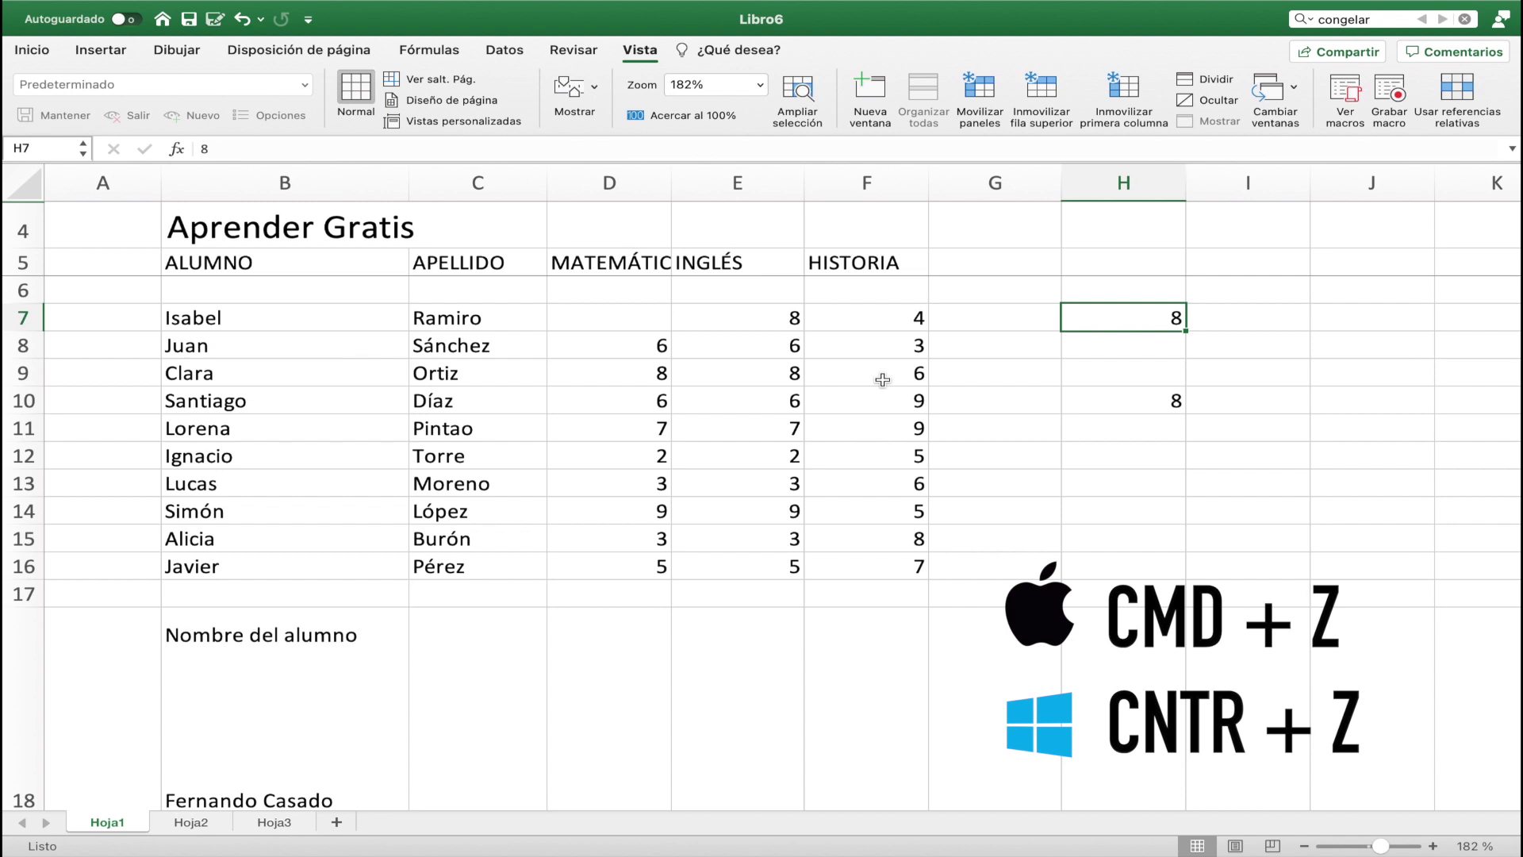
Step: Undo the cut, the paste and the HOLA and number entries in columns G–I, then select all
key(ctrl+z)
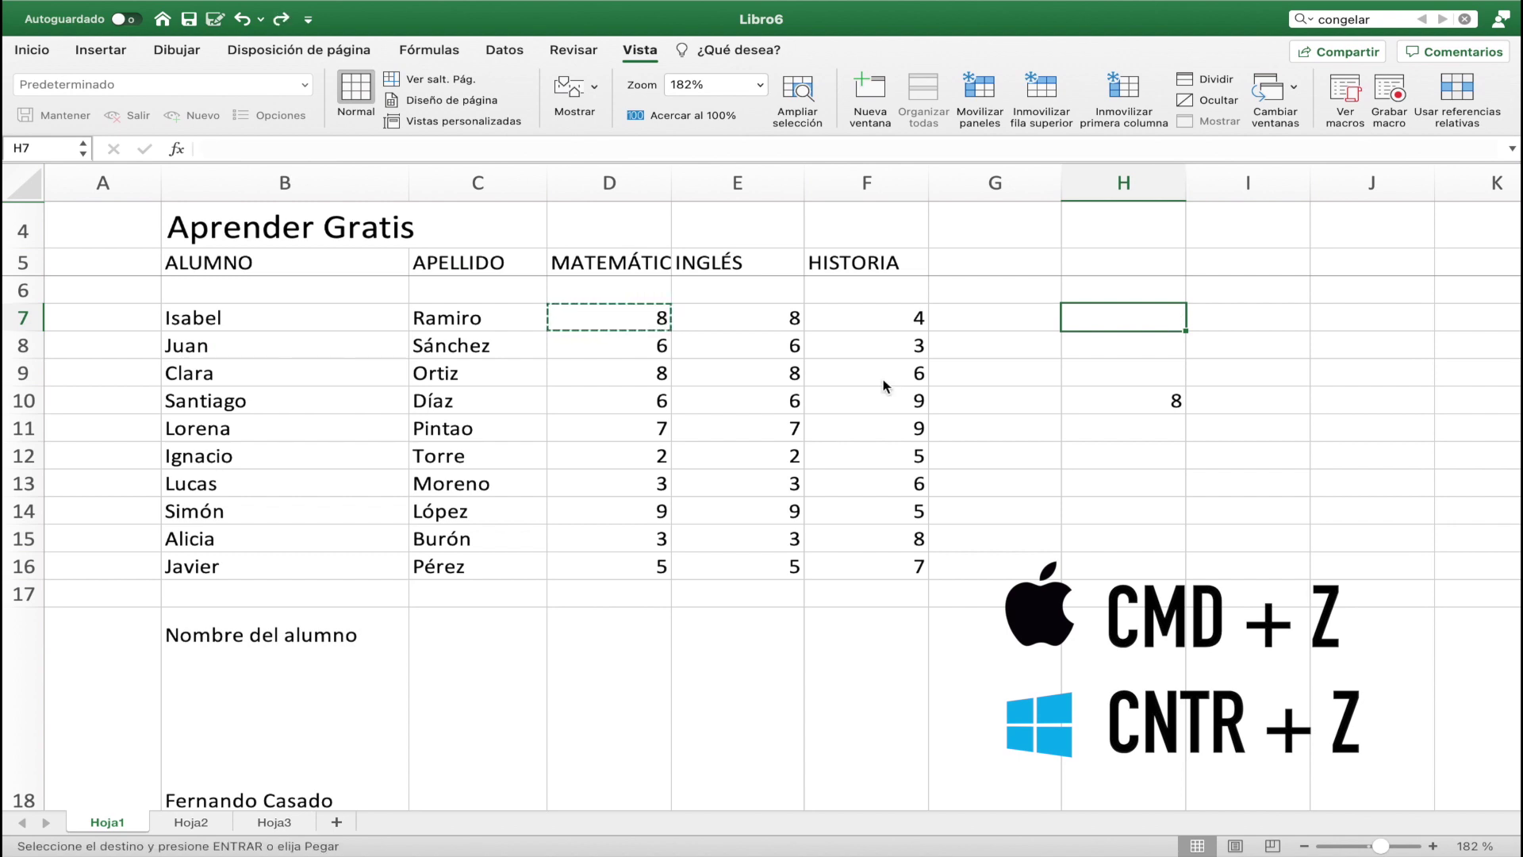
key(ctrl+z)
key(ctrl+z)
key(ctrl+z)
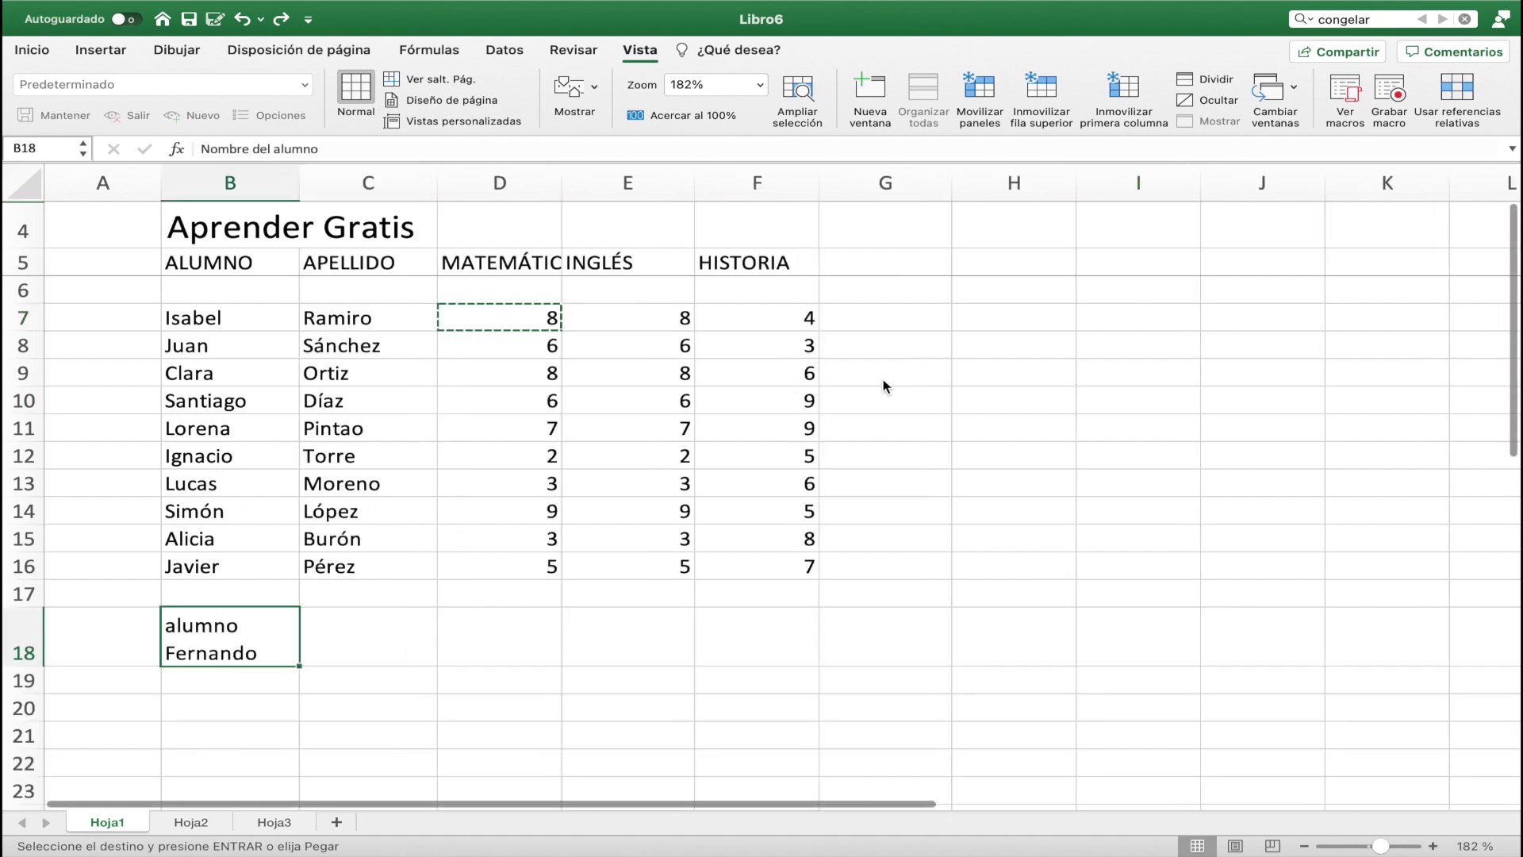
key(ctrl+z)
key(ctrl+z)
key(ctrl+z)
key(ctrl+z)
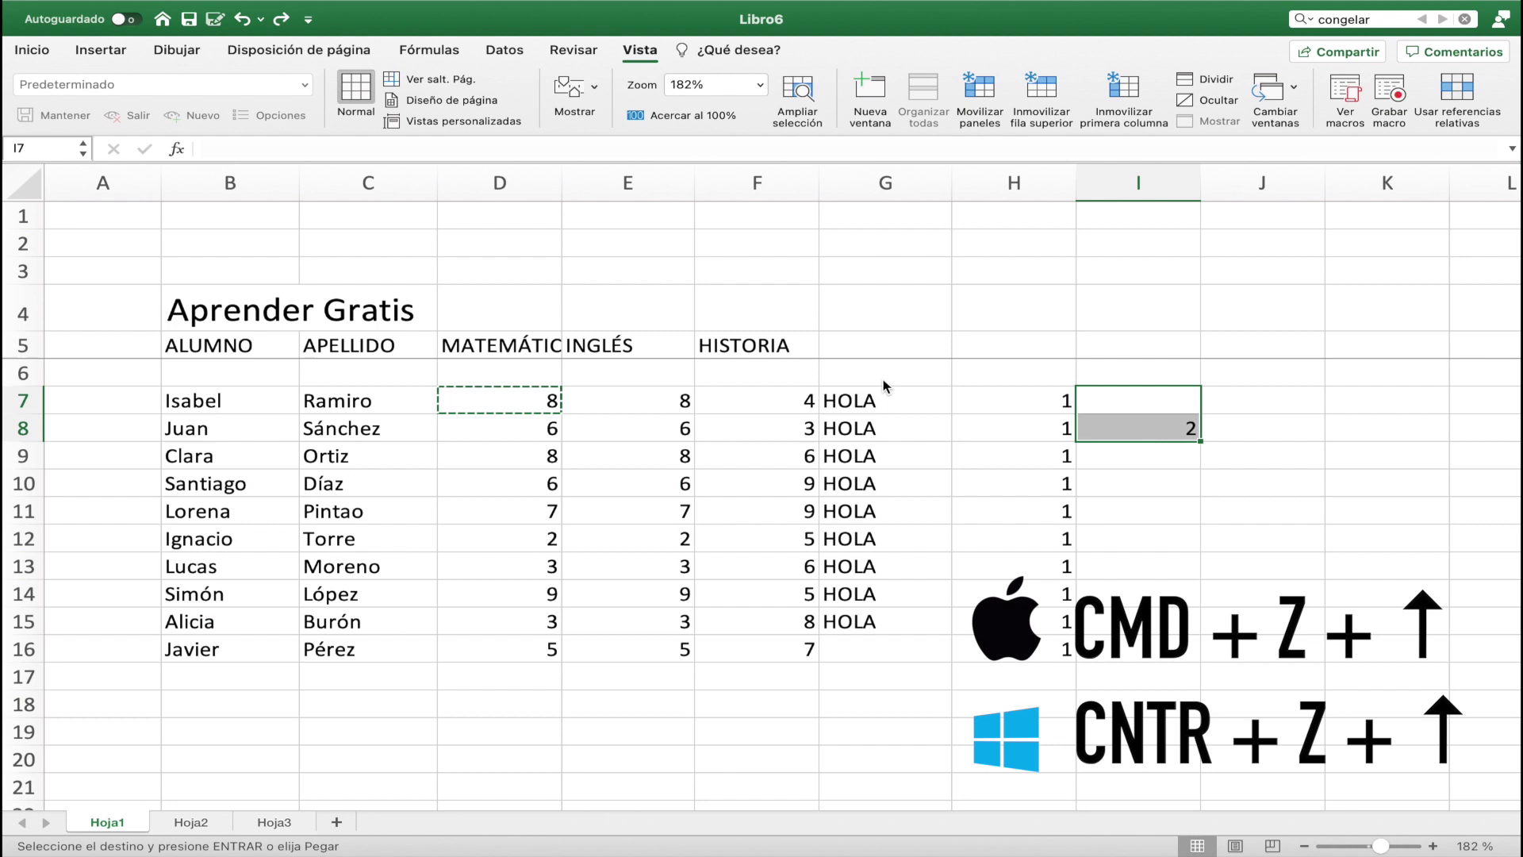
key(super+z)
key(super+z)
key(super+z)
key(super+z)
key(super+z)
key(super+z)
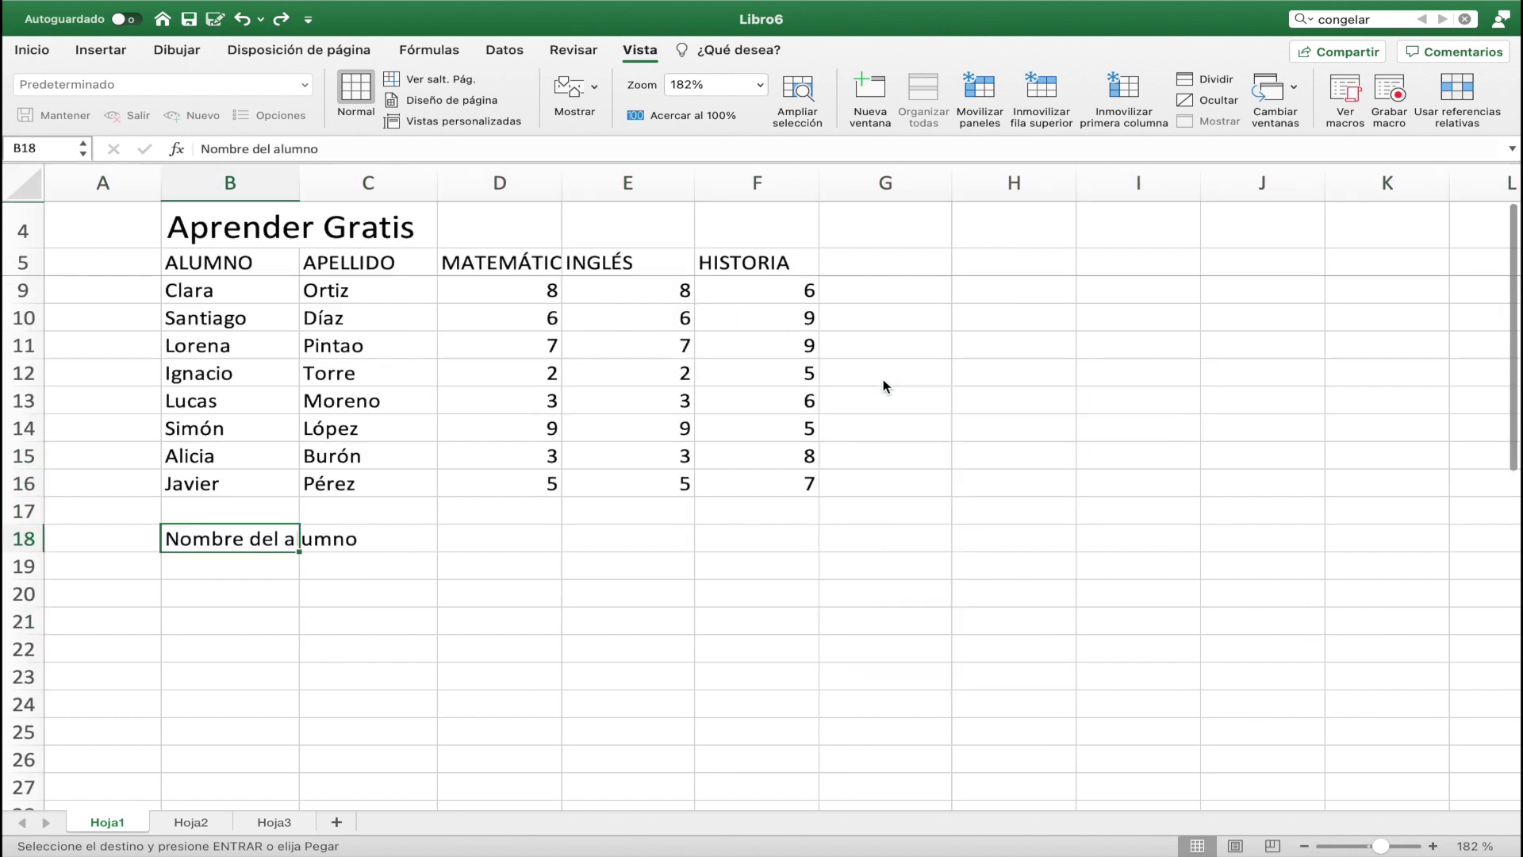
key(super+z)
key(super+z)
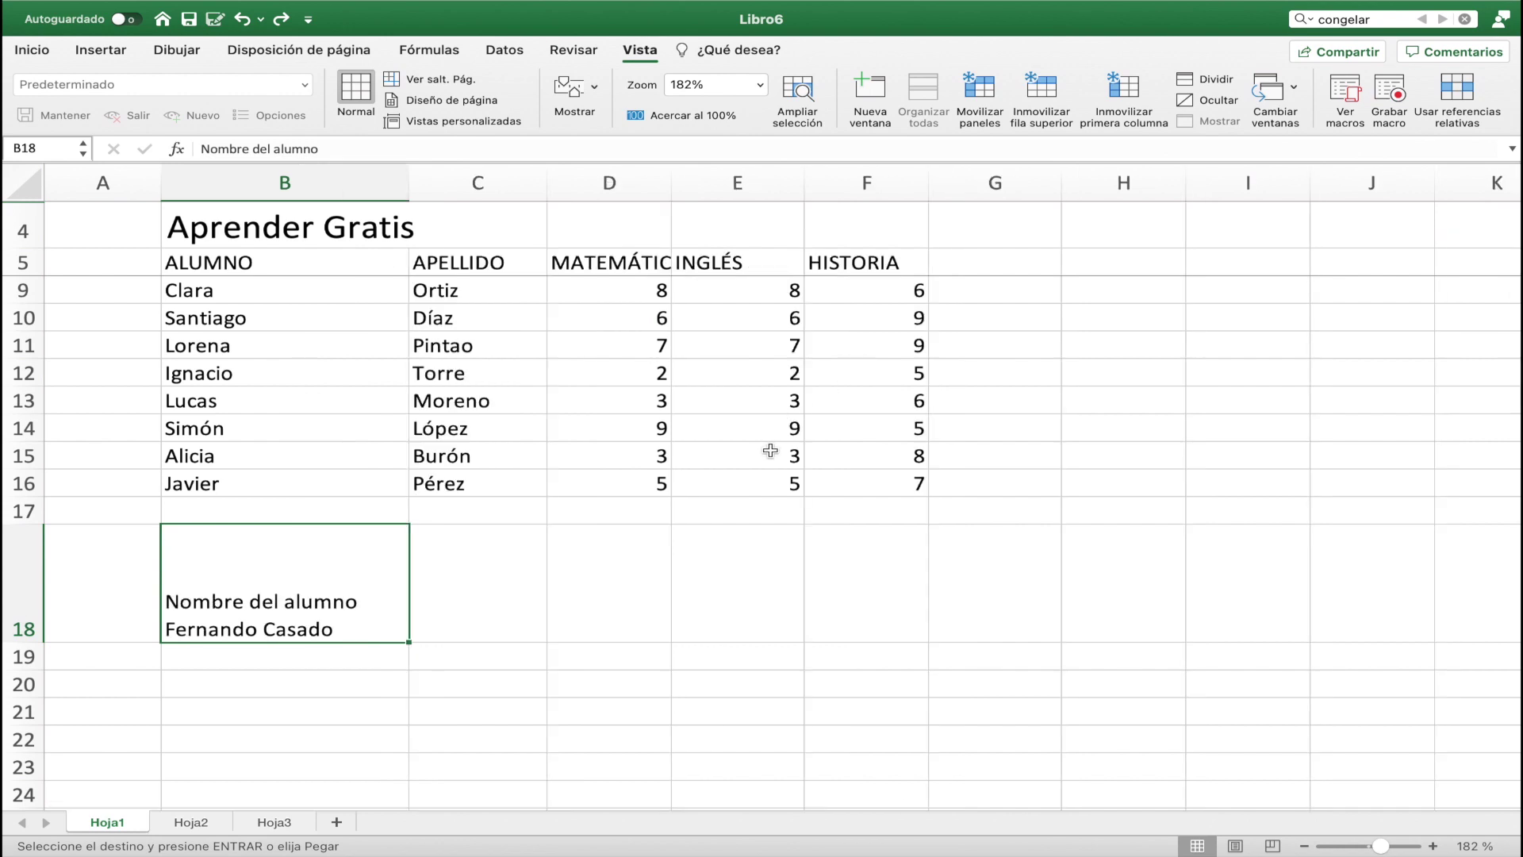
key(super+a)
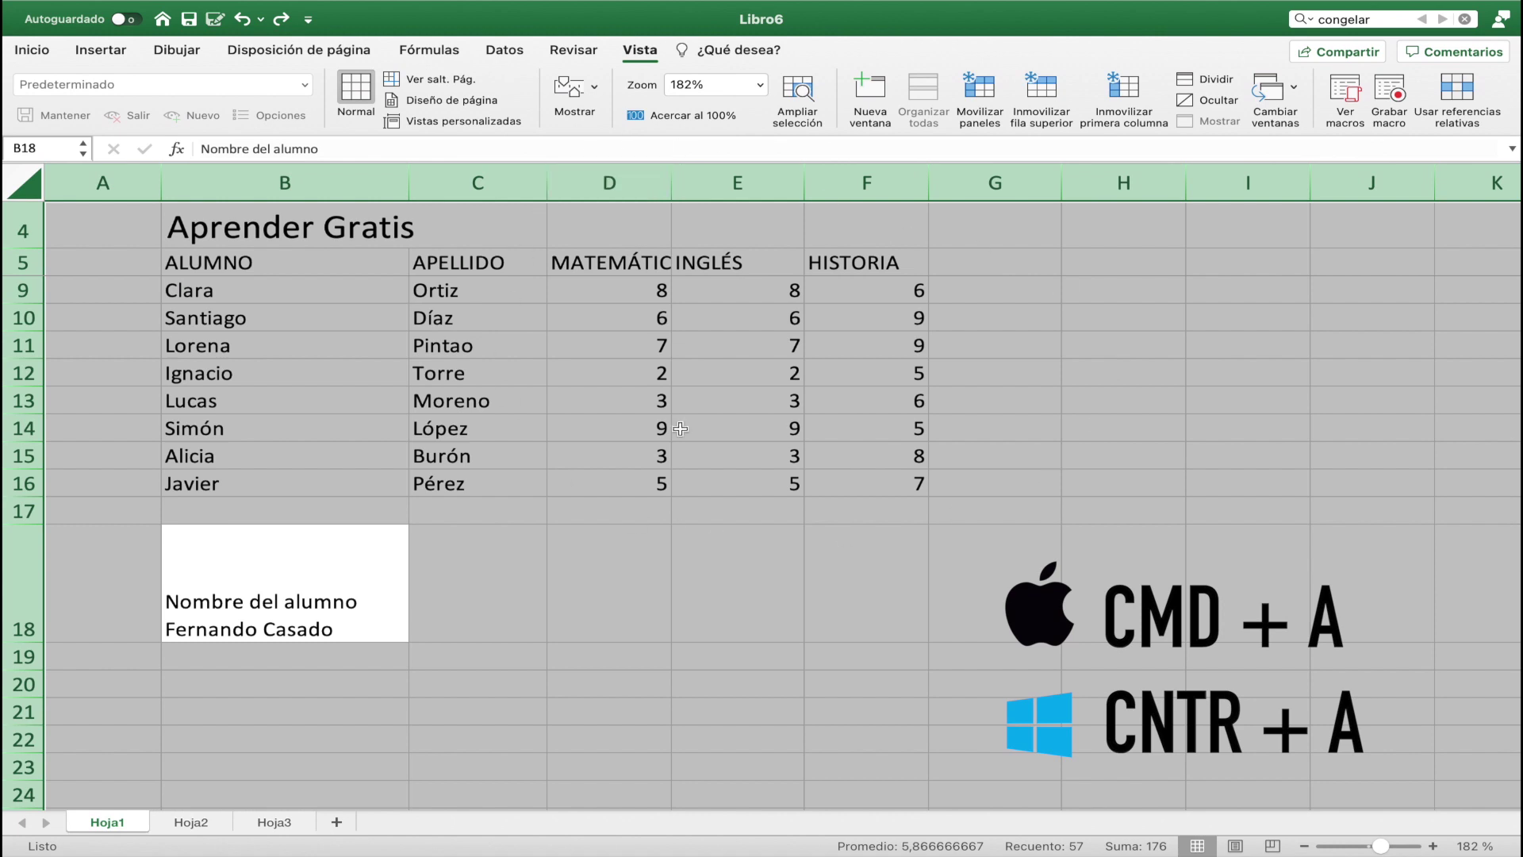
Step: Select the student table range B7:F16, from the first name to the last grade
scroll(680, 429, down, 3)
scroll(680, 428, down, 5)
scroll(680, 428, up, 1)
scroll(680, 429, up, 8)
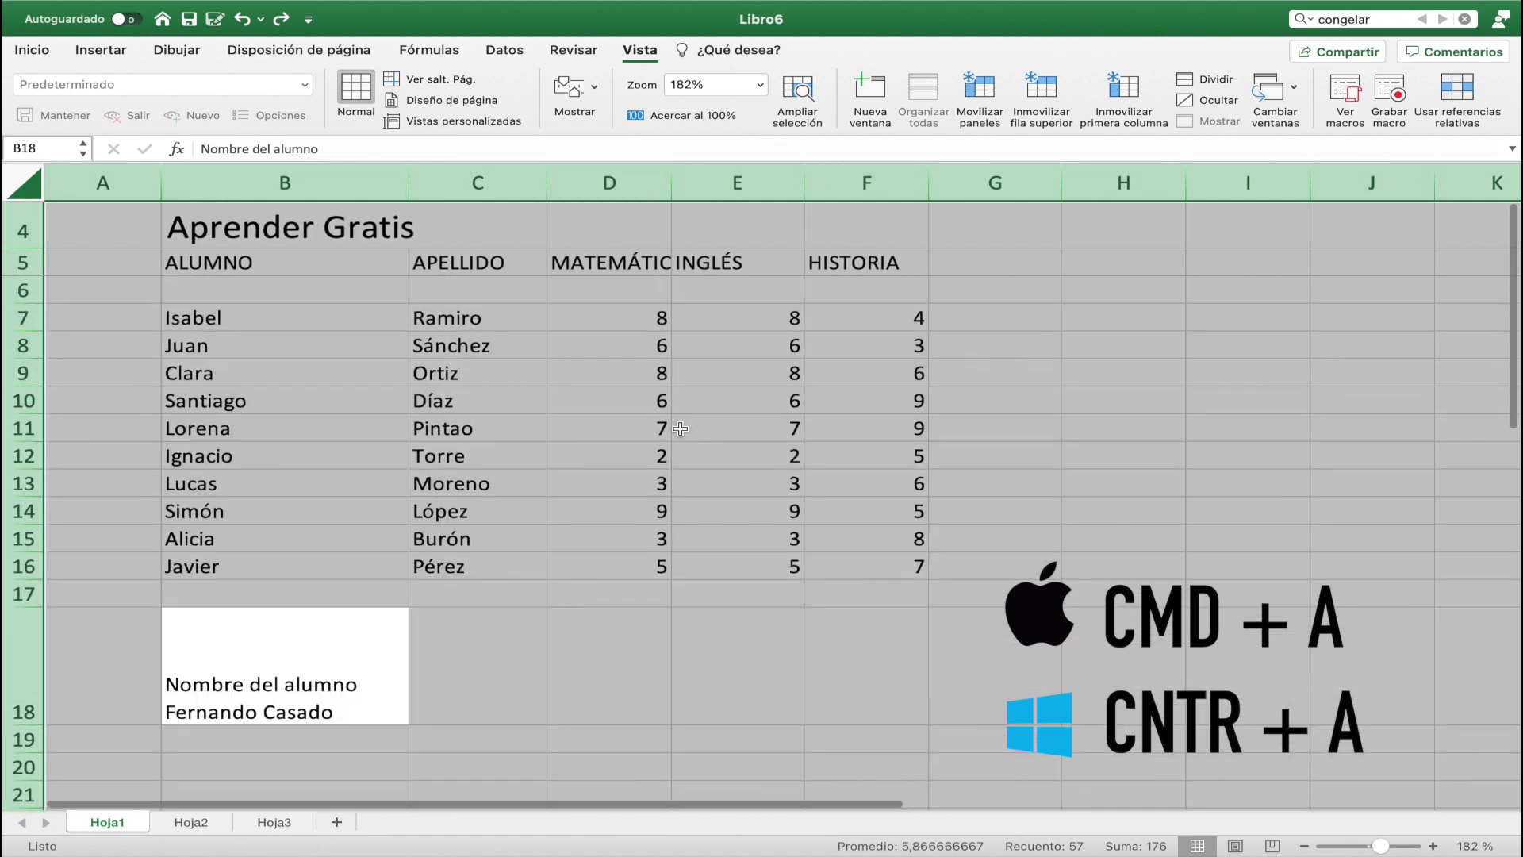
click(306, 316)
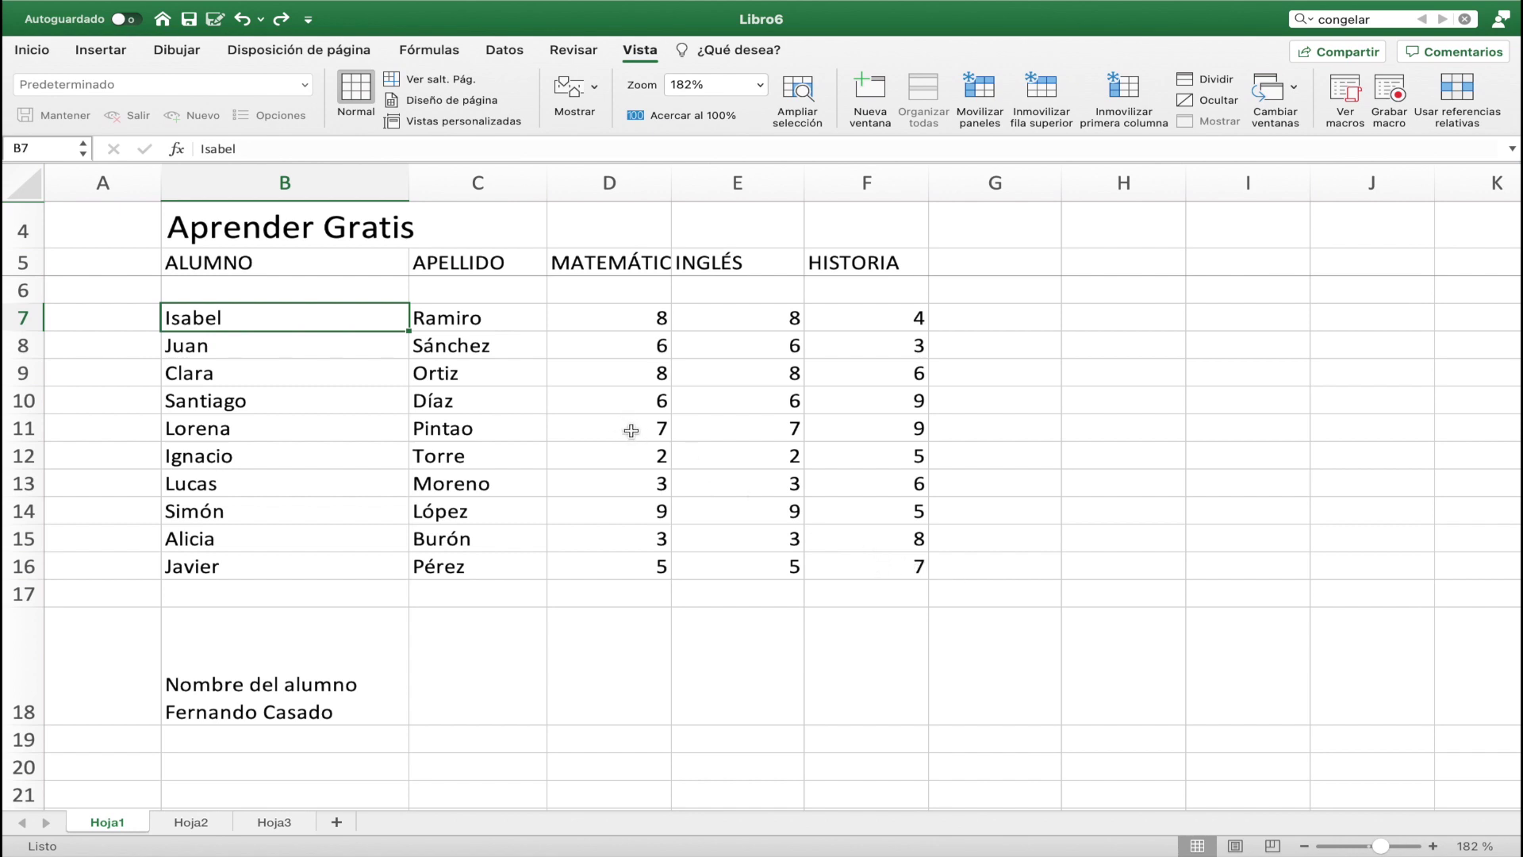
shift+click(886, 571)
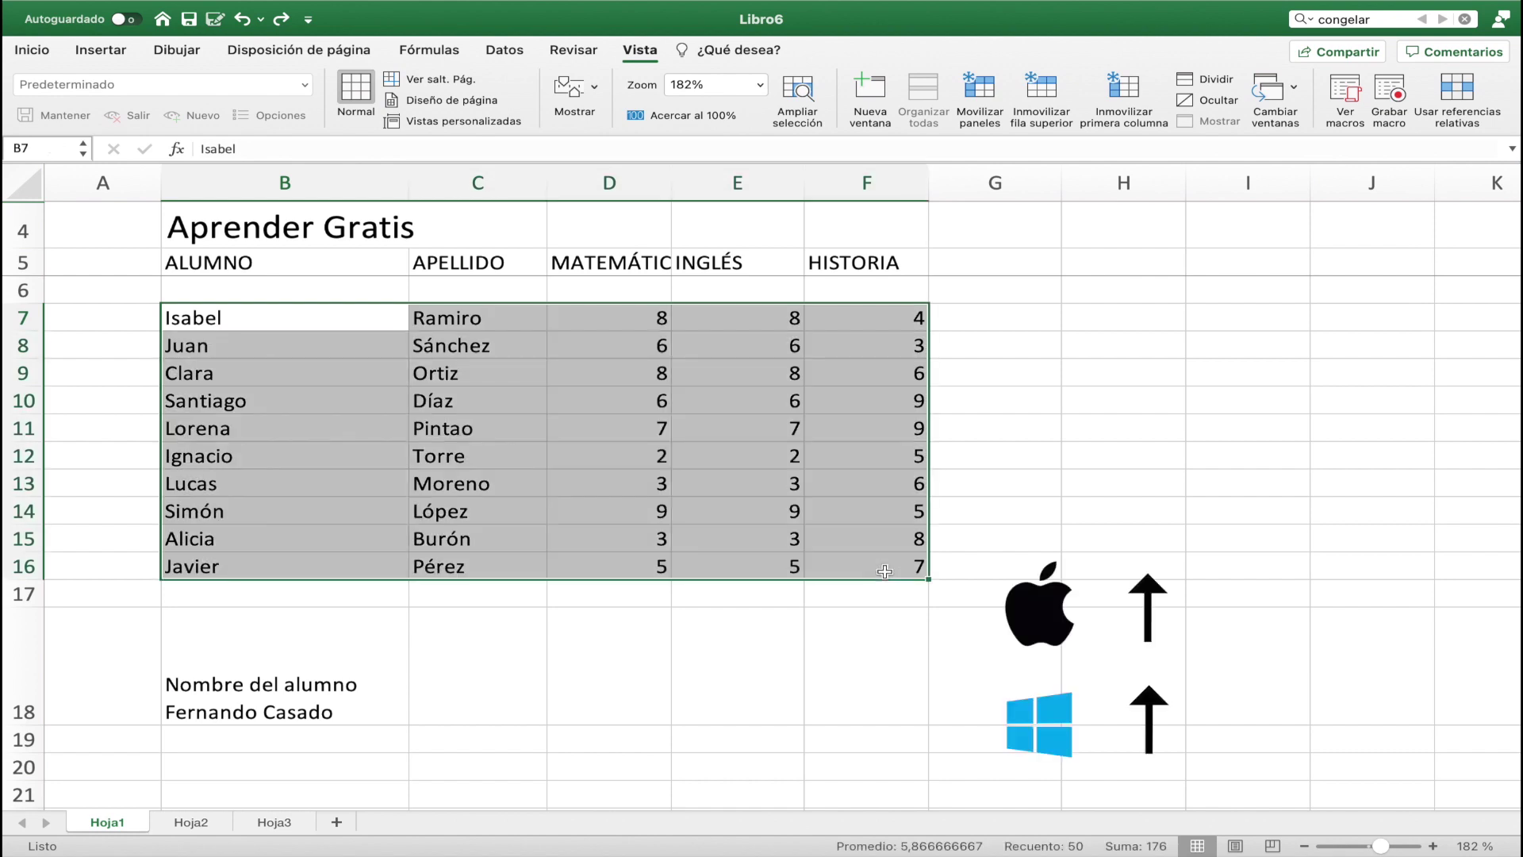
shift+click(762, 621)
shift+click(560, 456)
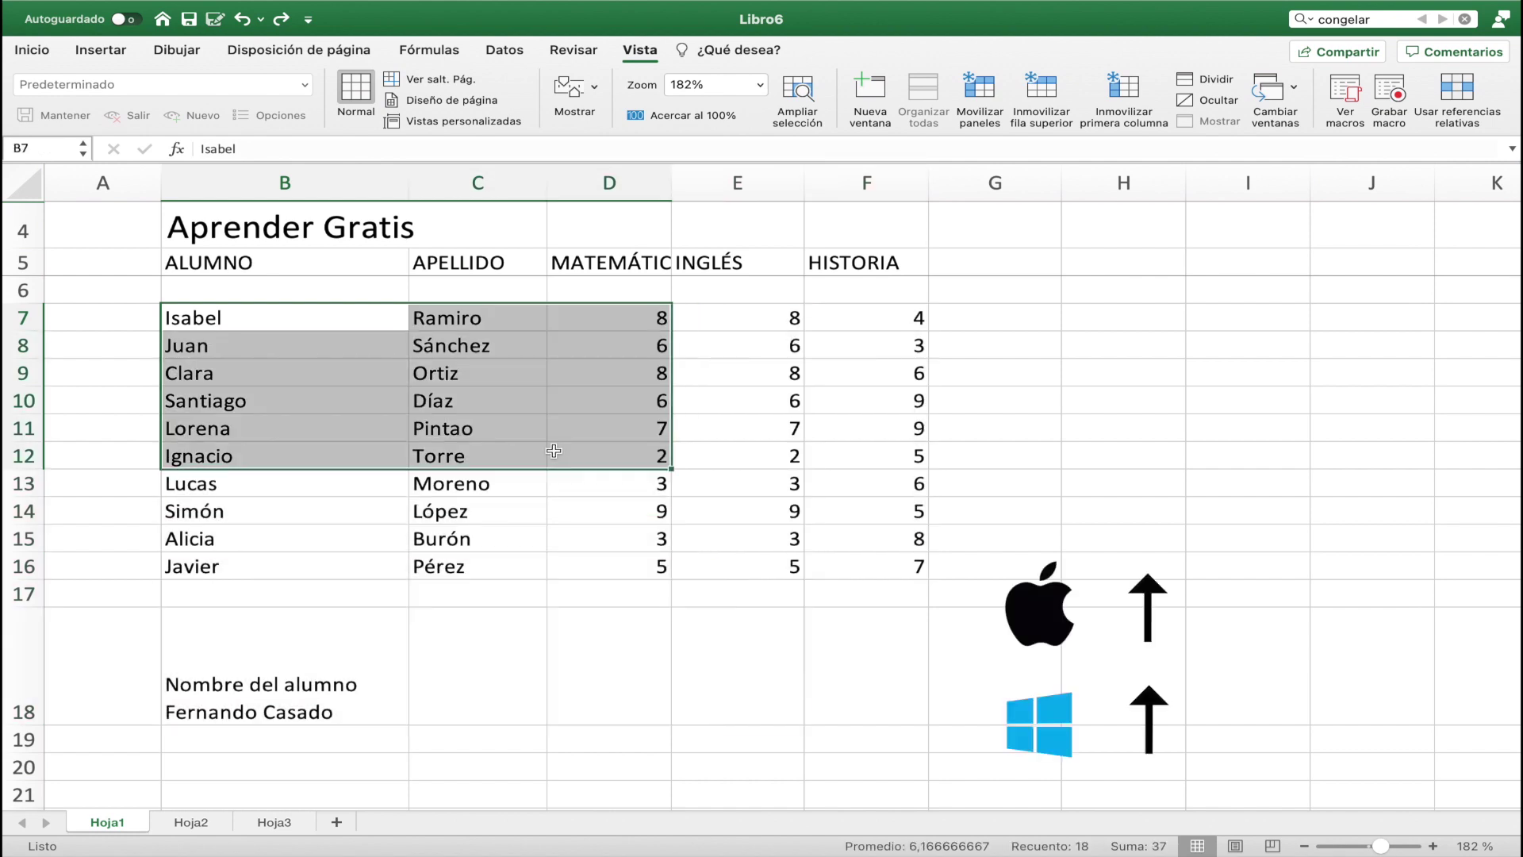
shift+click(390, 491)
shift+click(499, 483)
shift+click(678, 514)
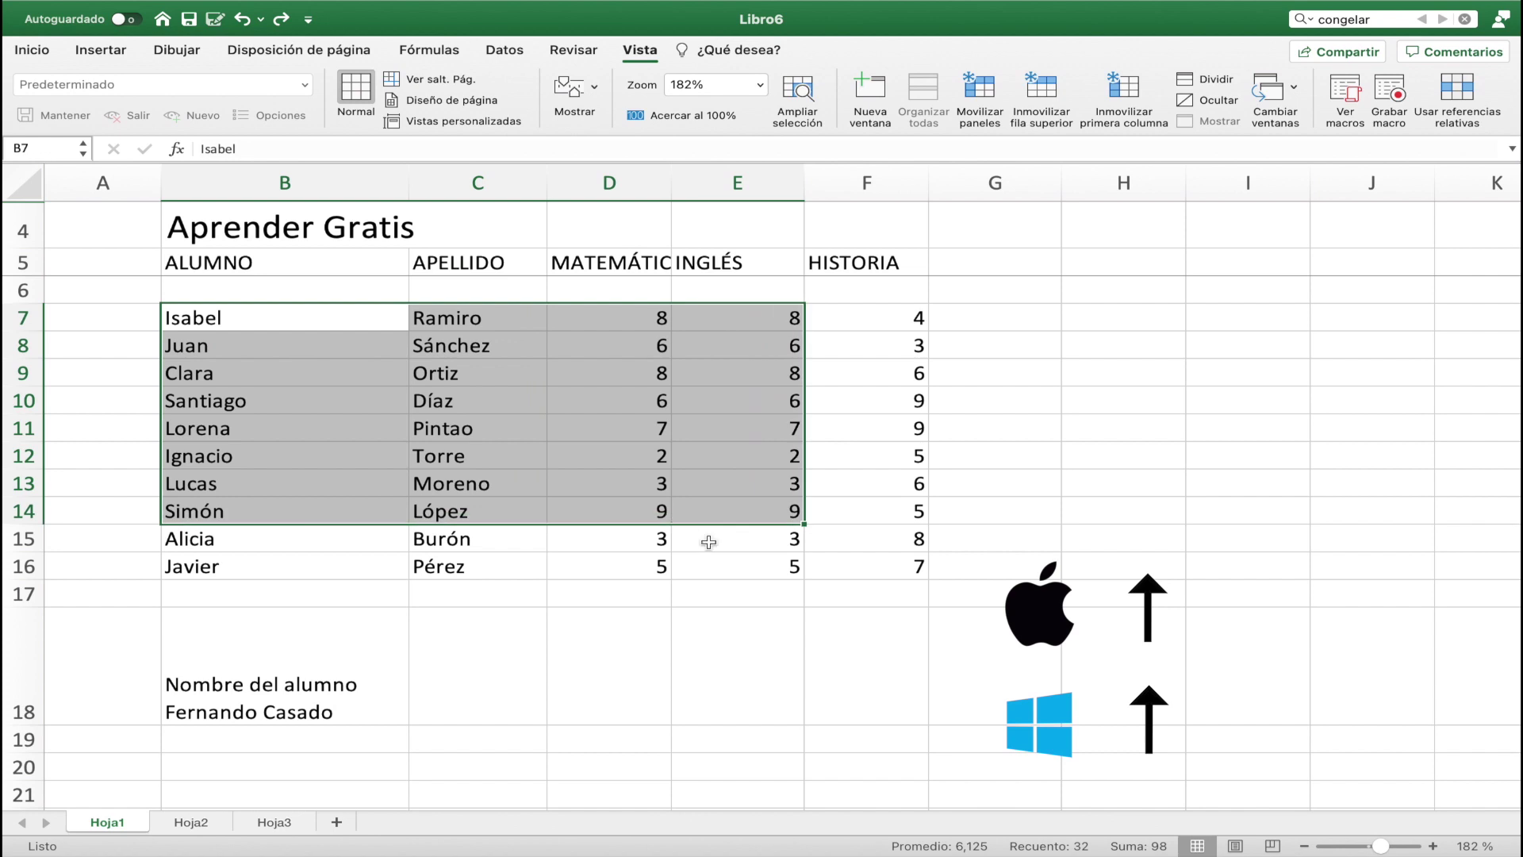
shift+click(869, 548)
shift+click(884, 576)
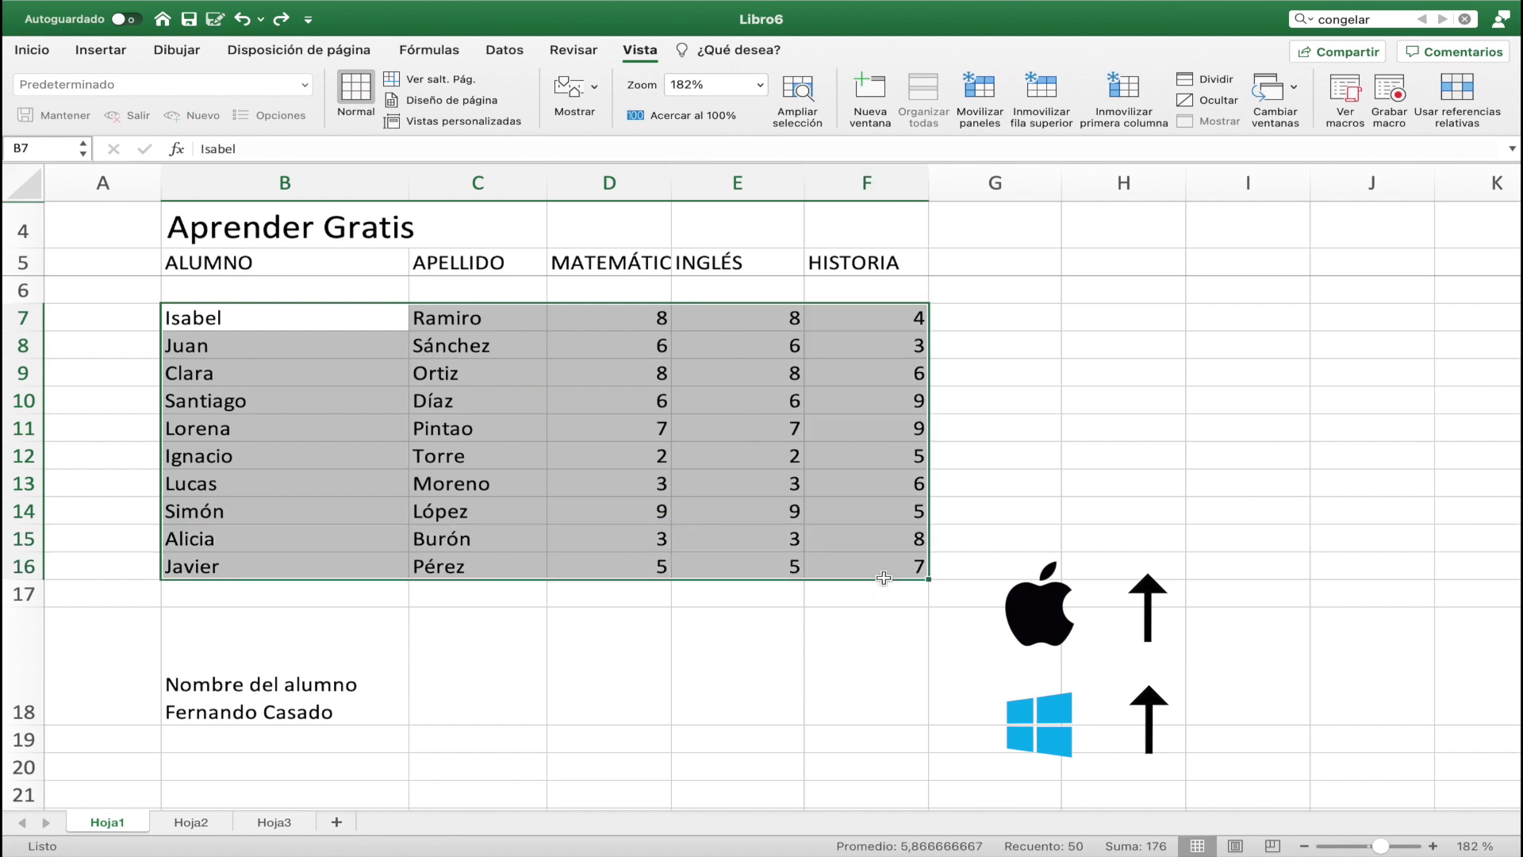
Step: Toggle underline, bold and italic on and off over B7:F16, then center the range
key(super+u)
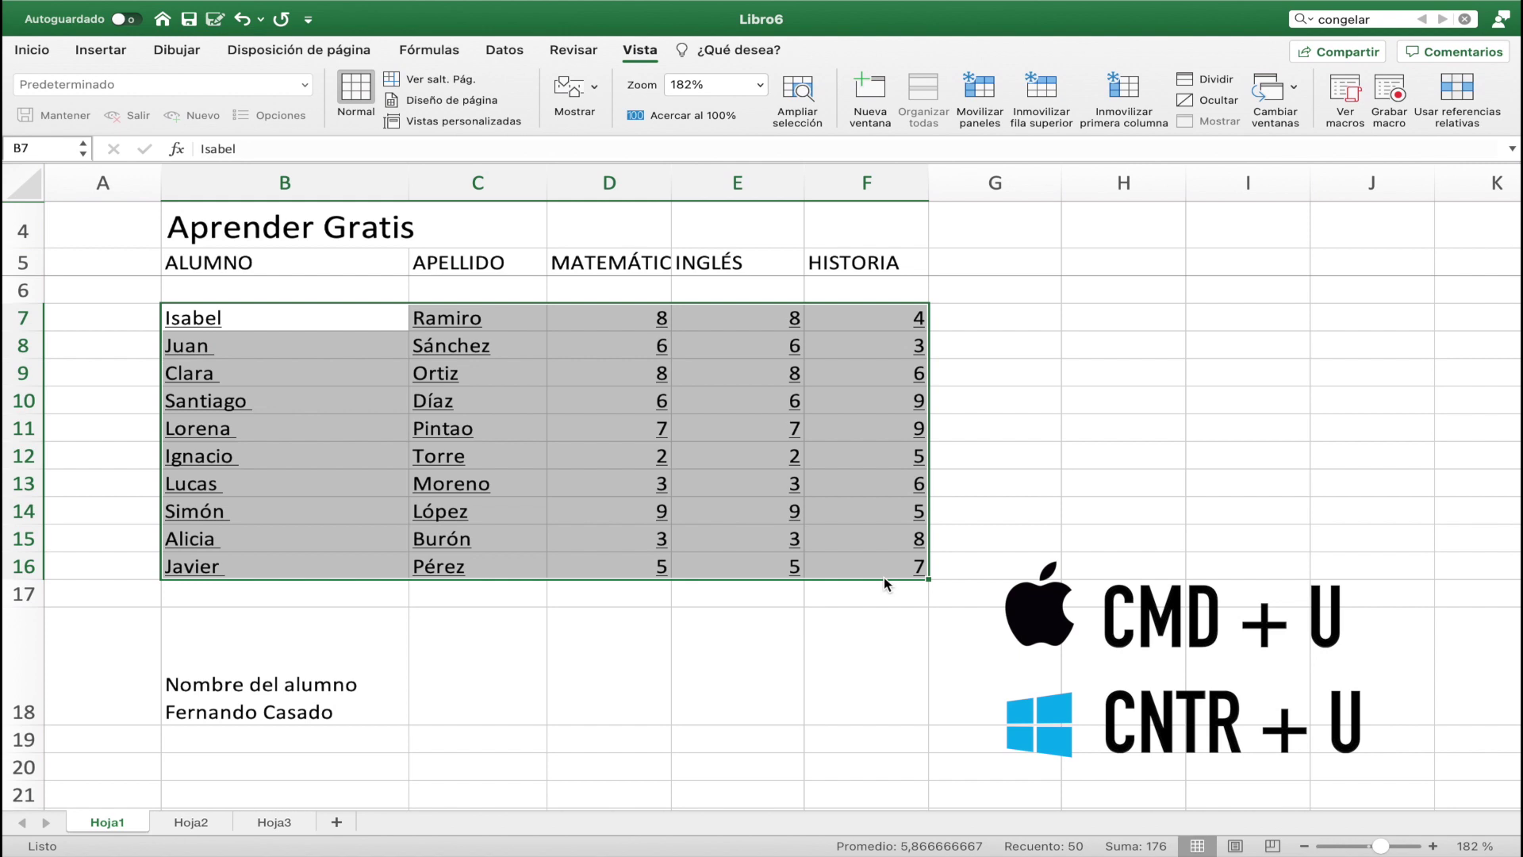
key(super+u)
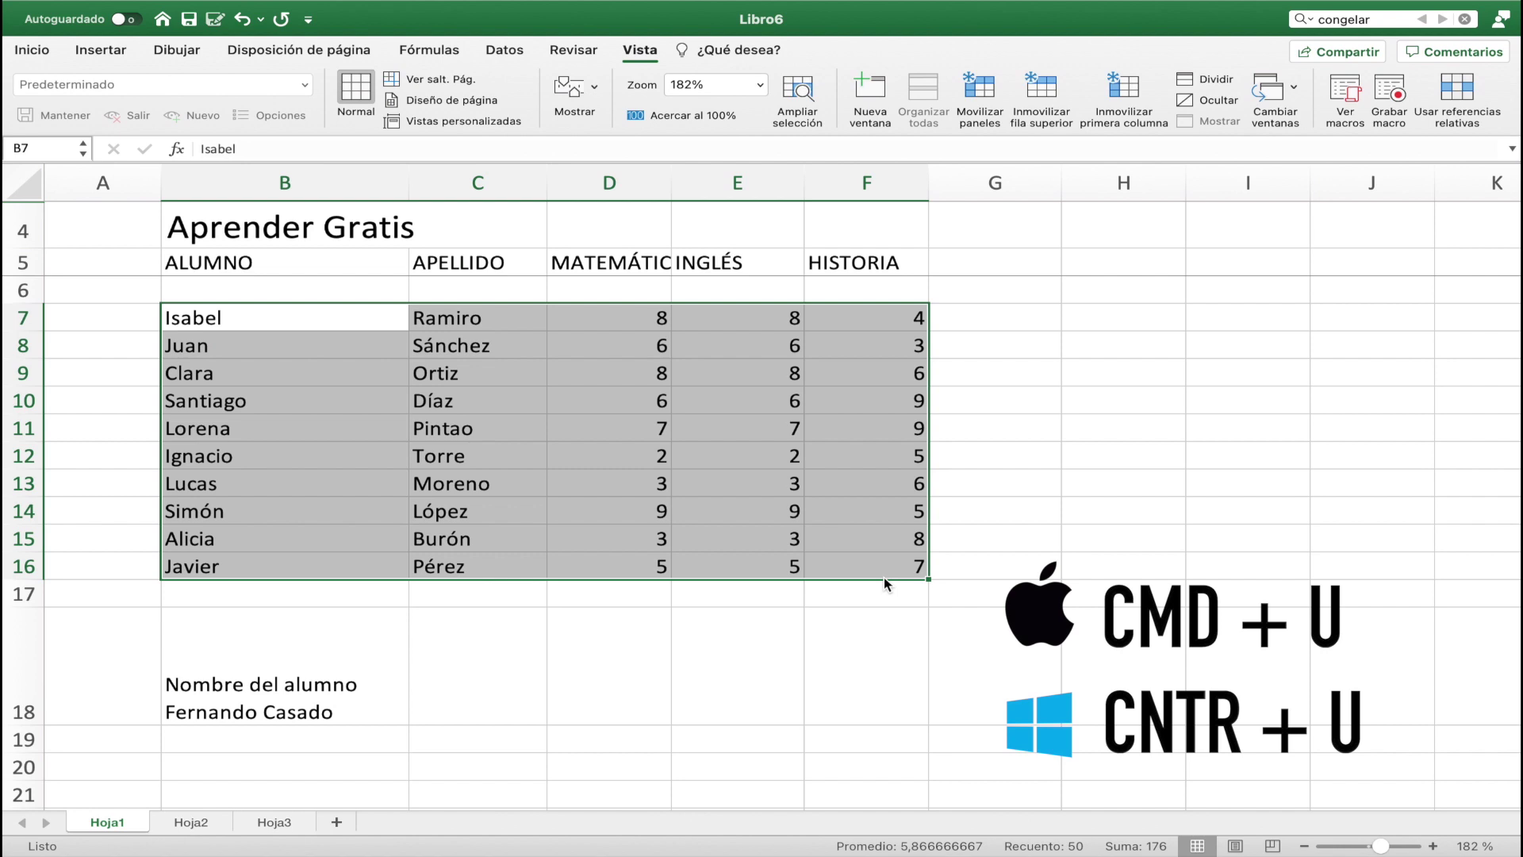
key(super+b)
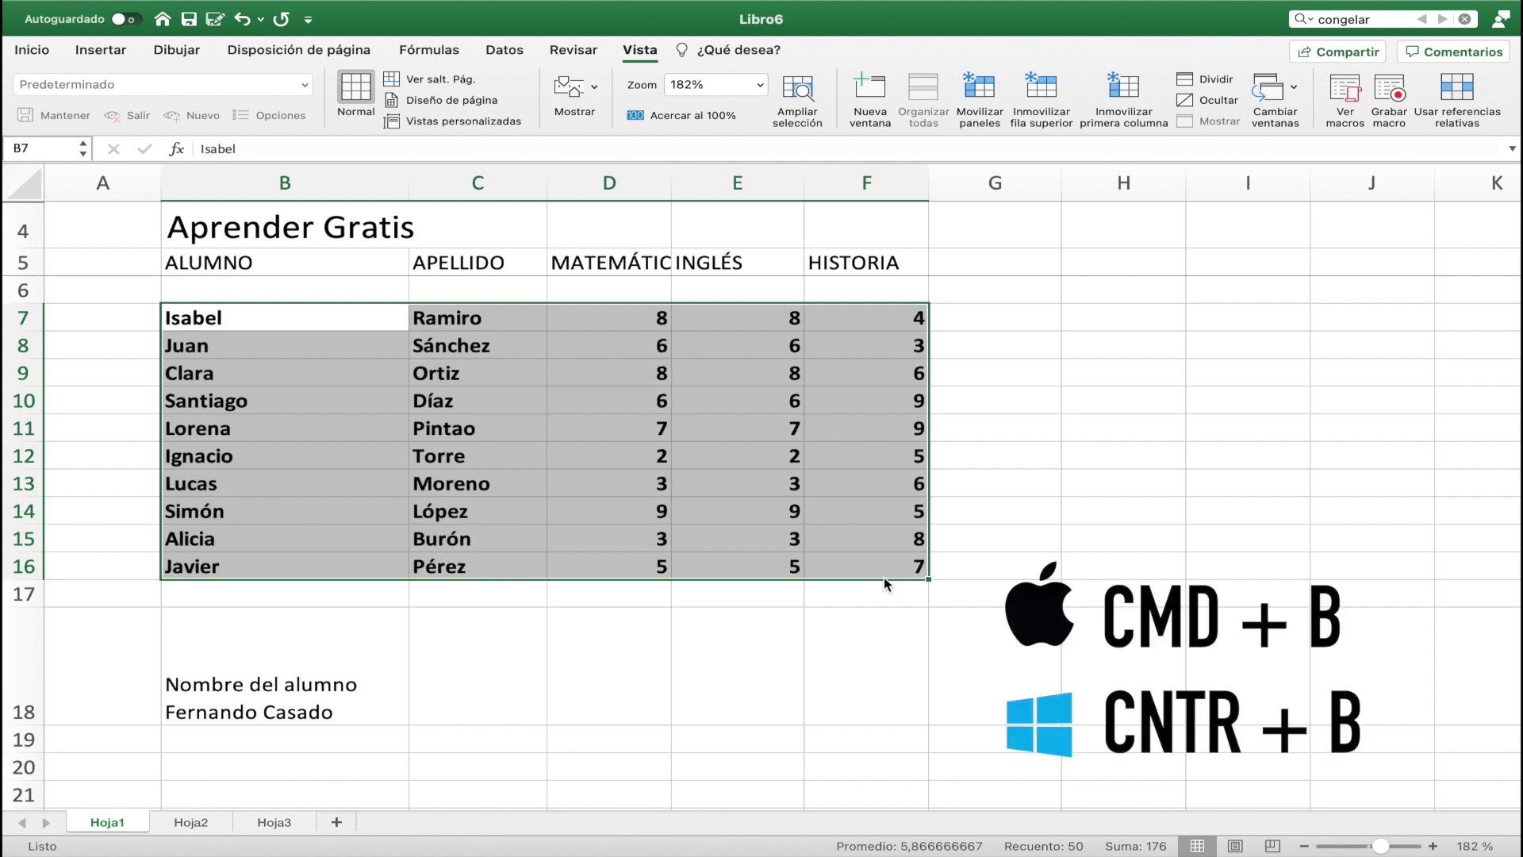
key(super+b)
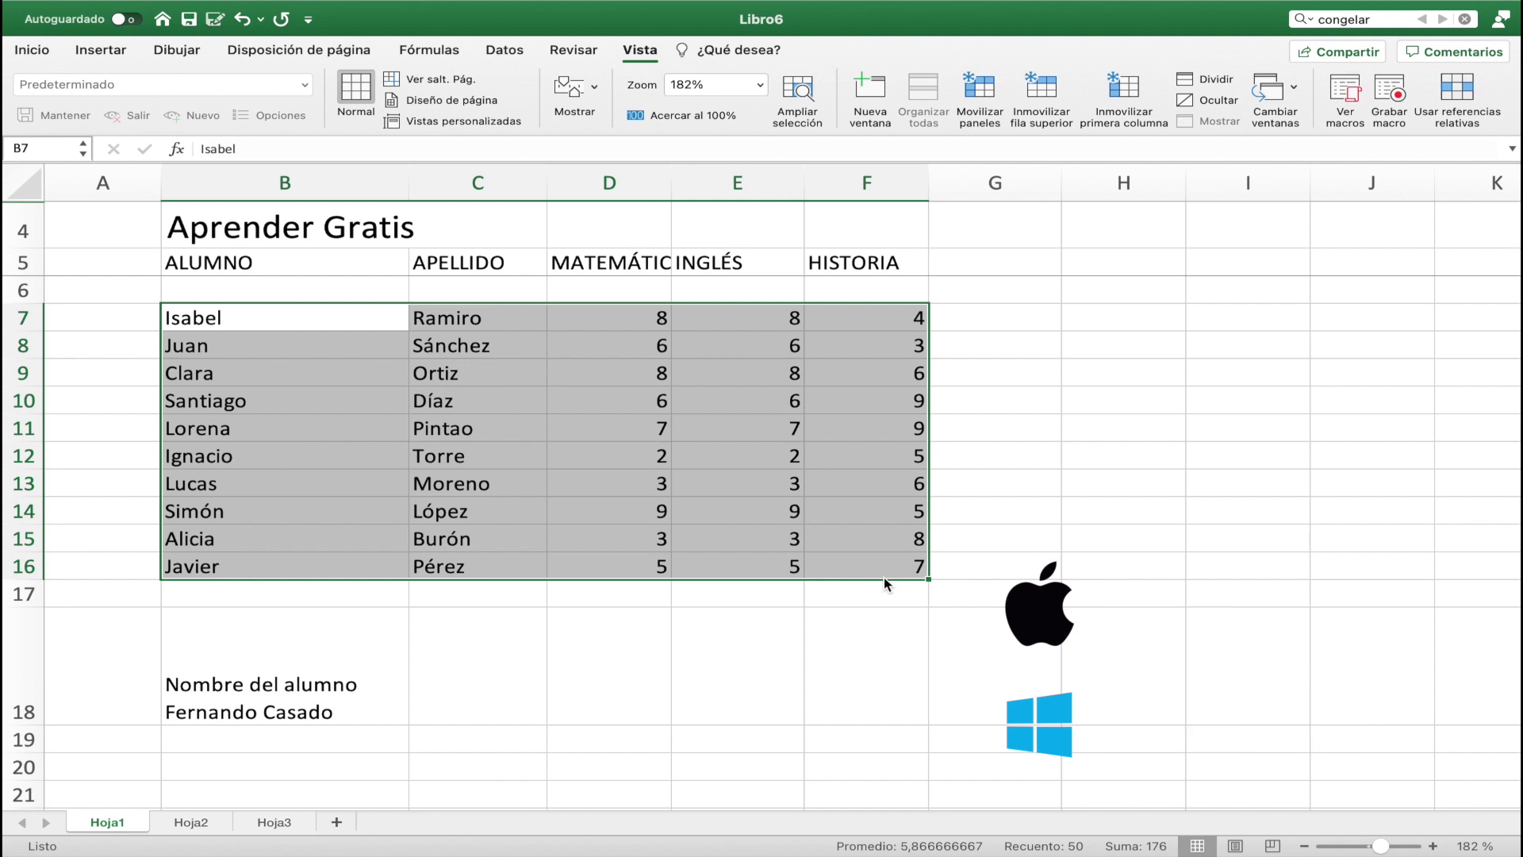
key(super+i)
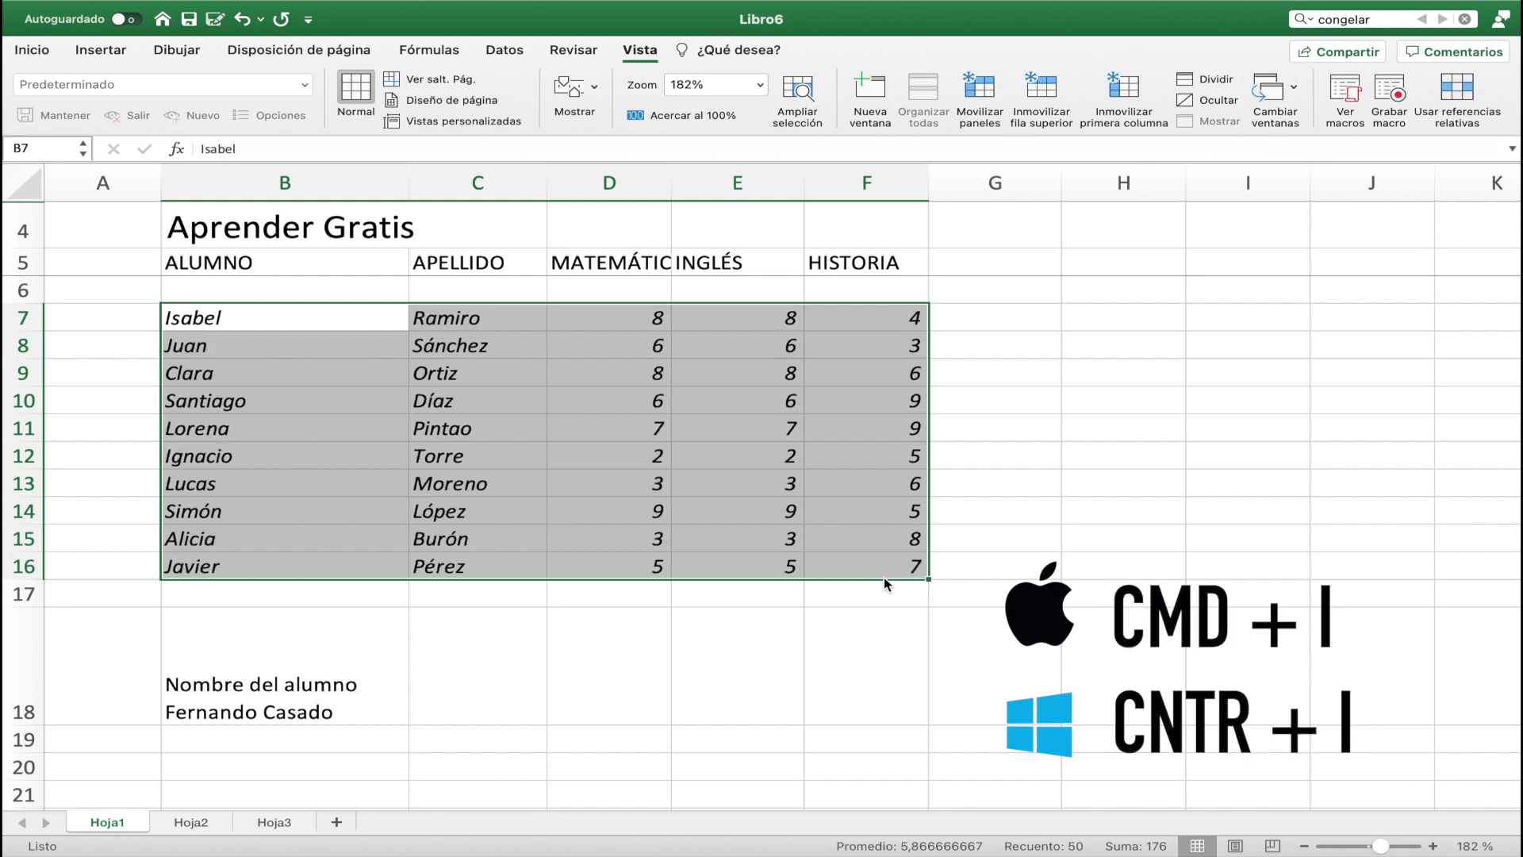
key(super+i)
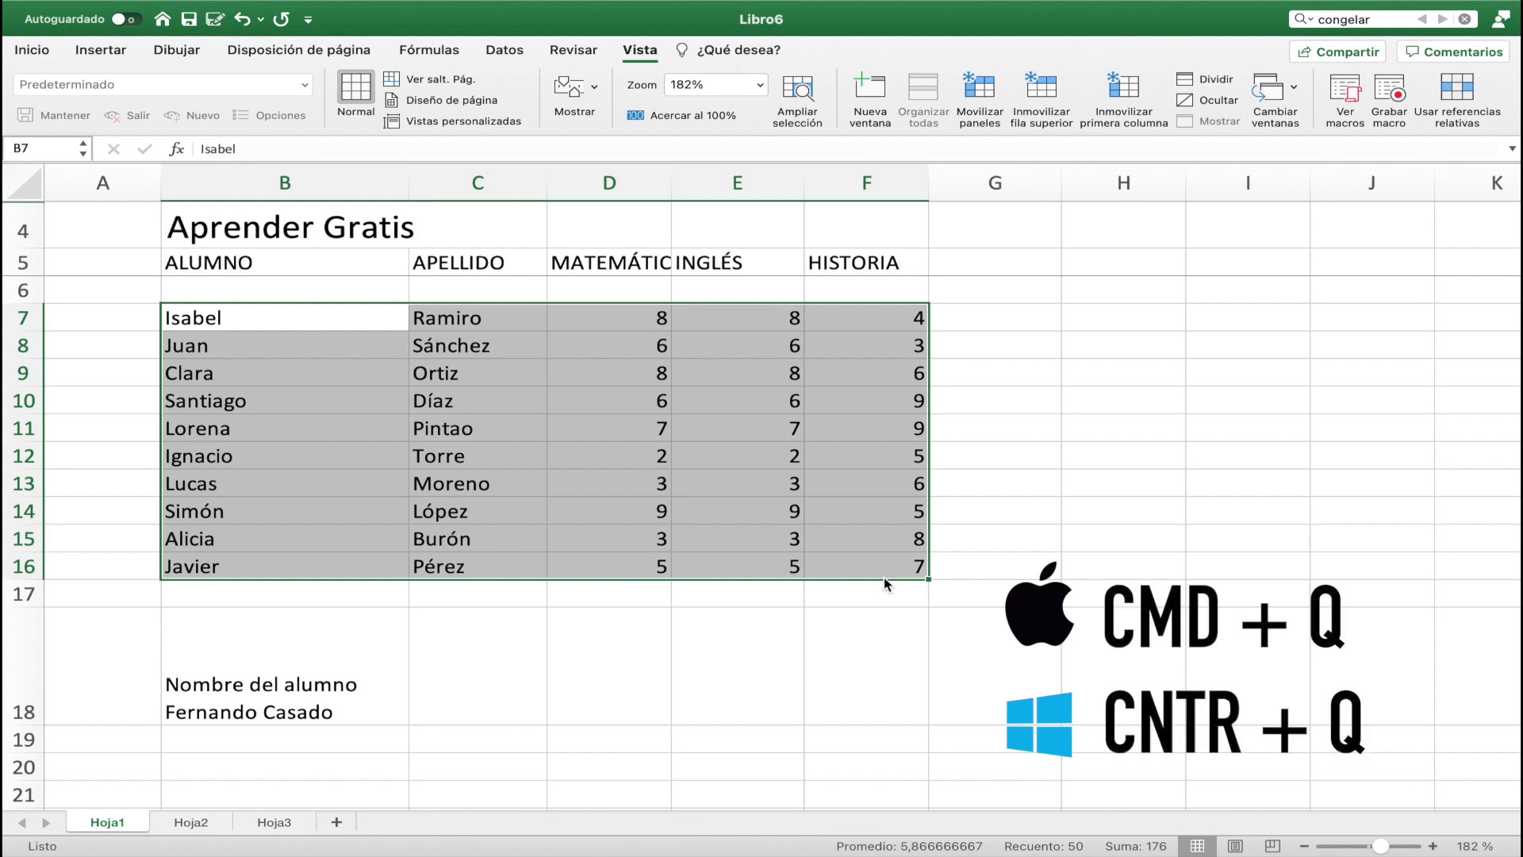
key(super+q)
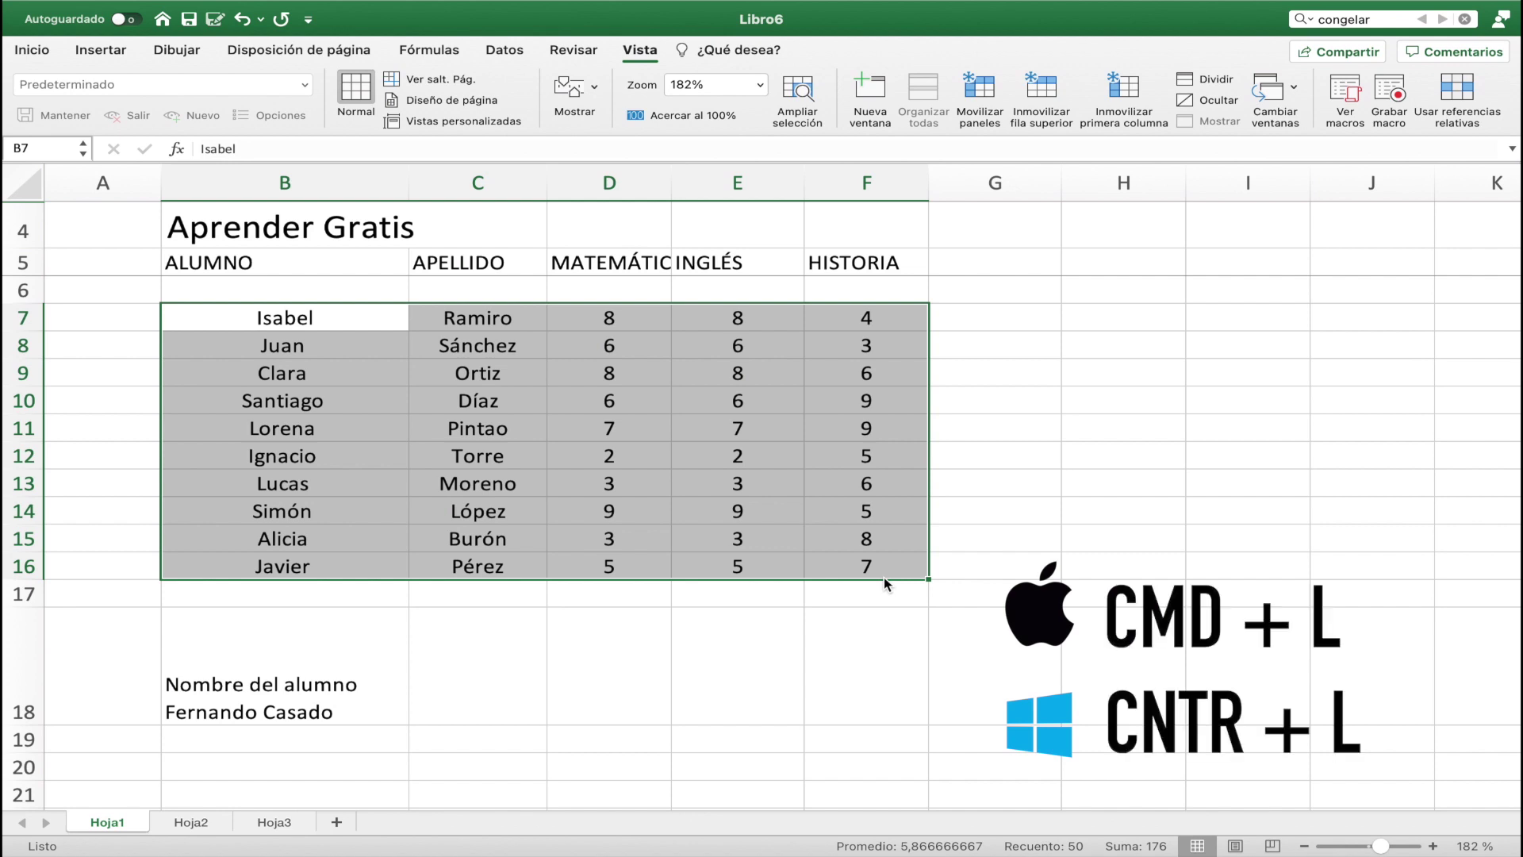
Step: Left-align the names and grades in B7:F16, then reselect cell B7
key(super+l)
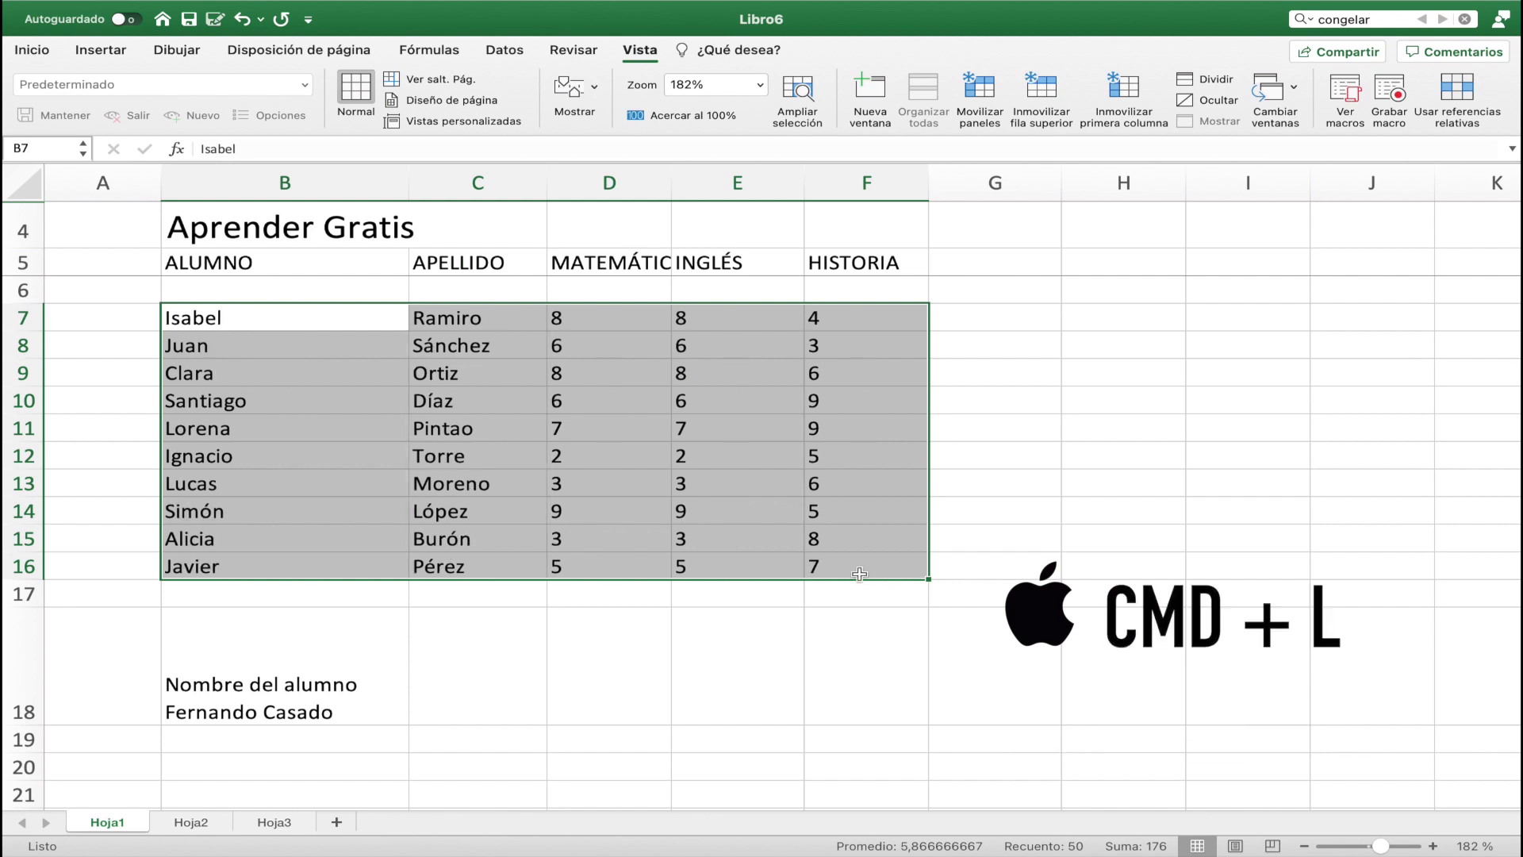
click(781, 613)
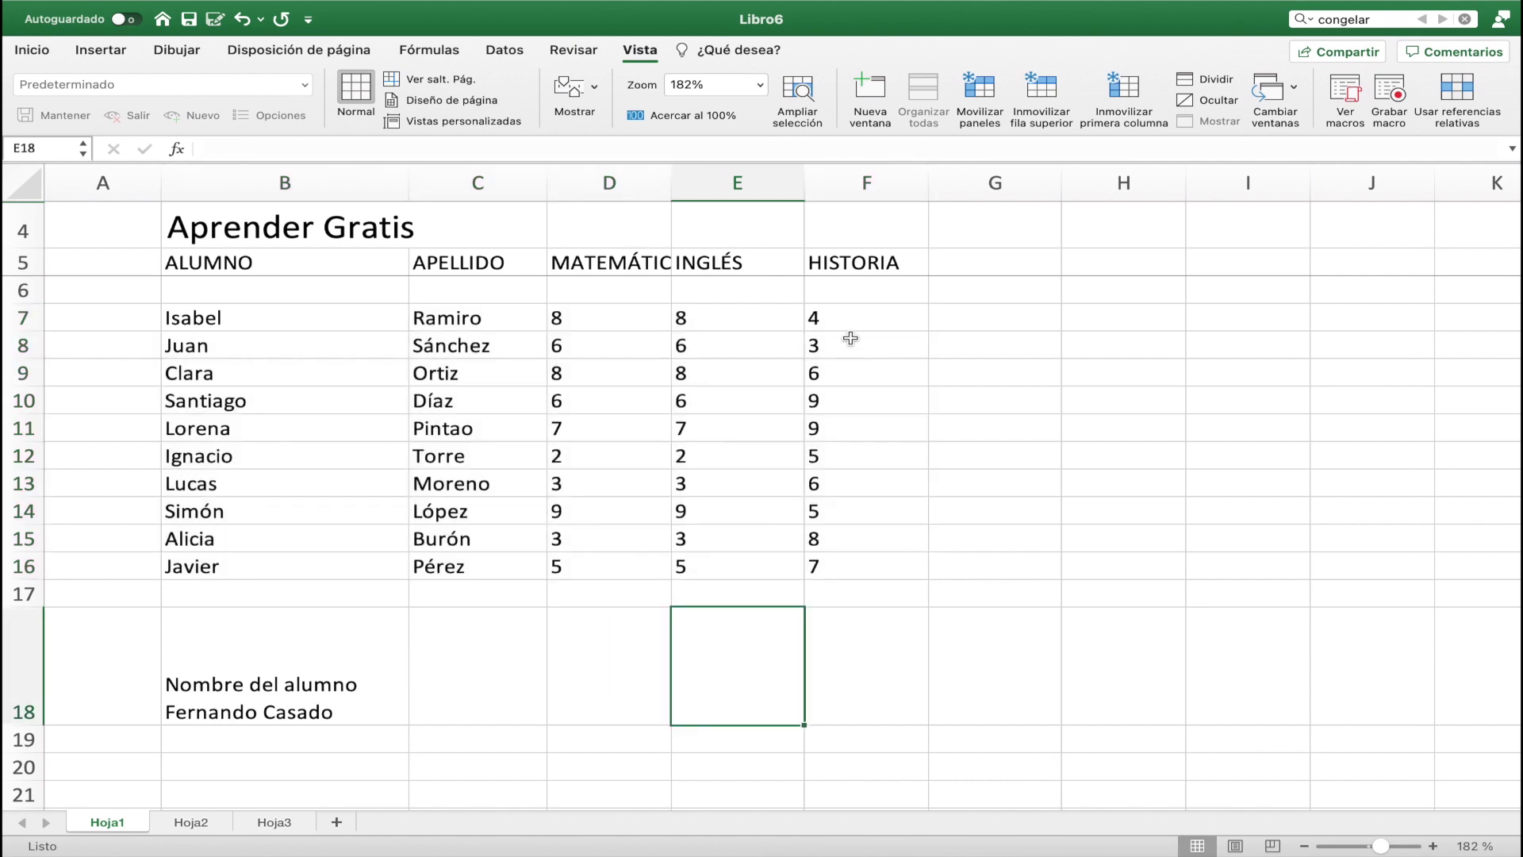
click(333, 321)
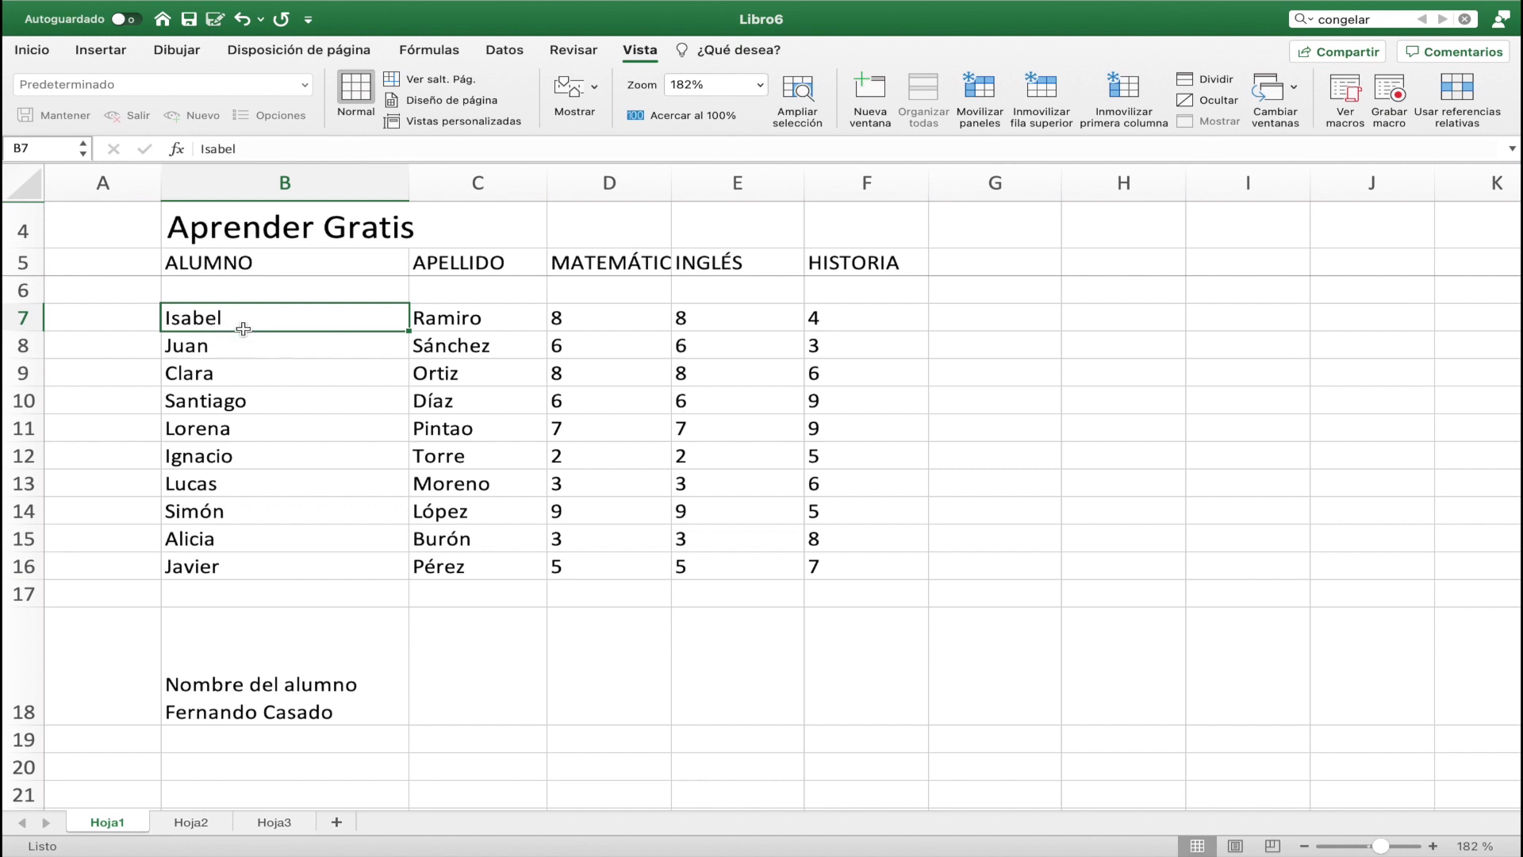
key(super+k)
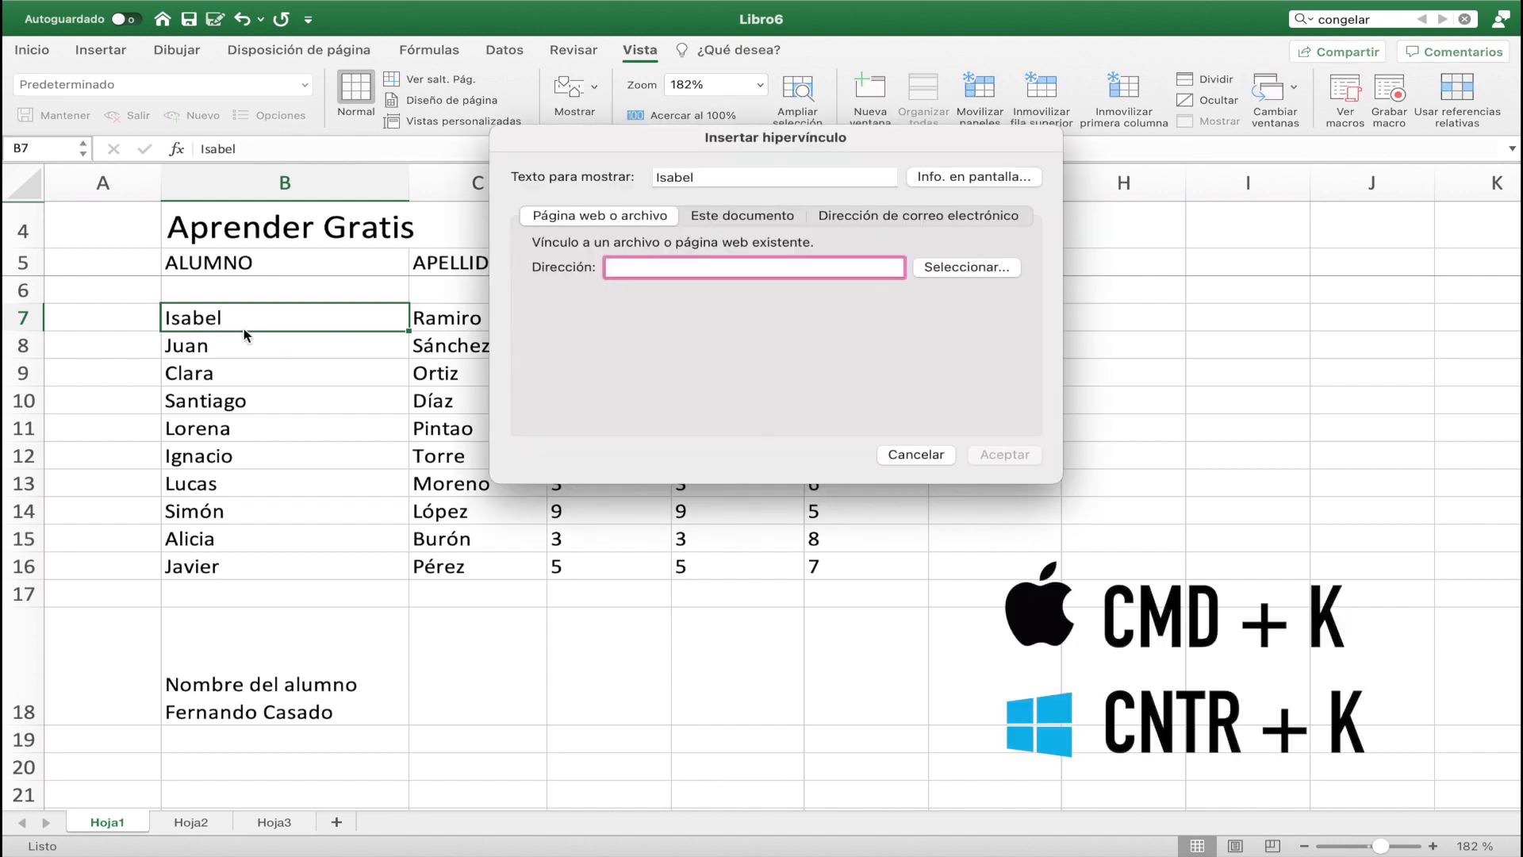
text(www.colegio.com/isabel)
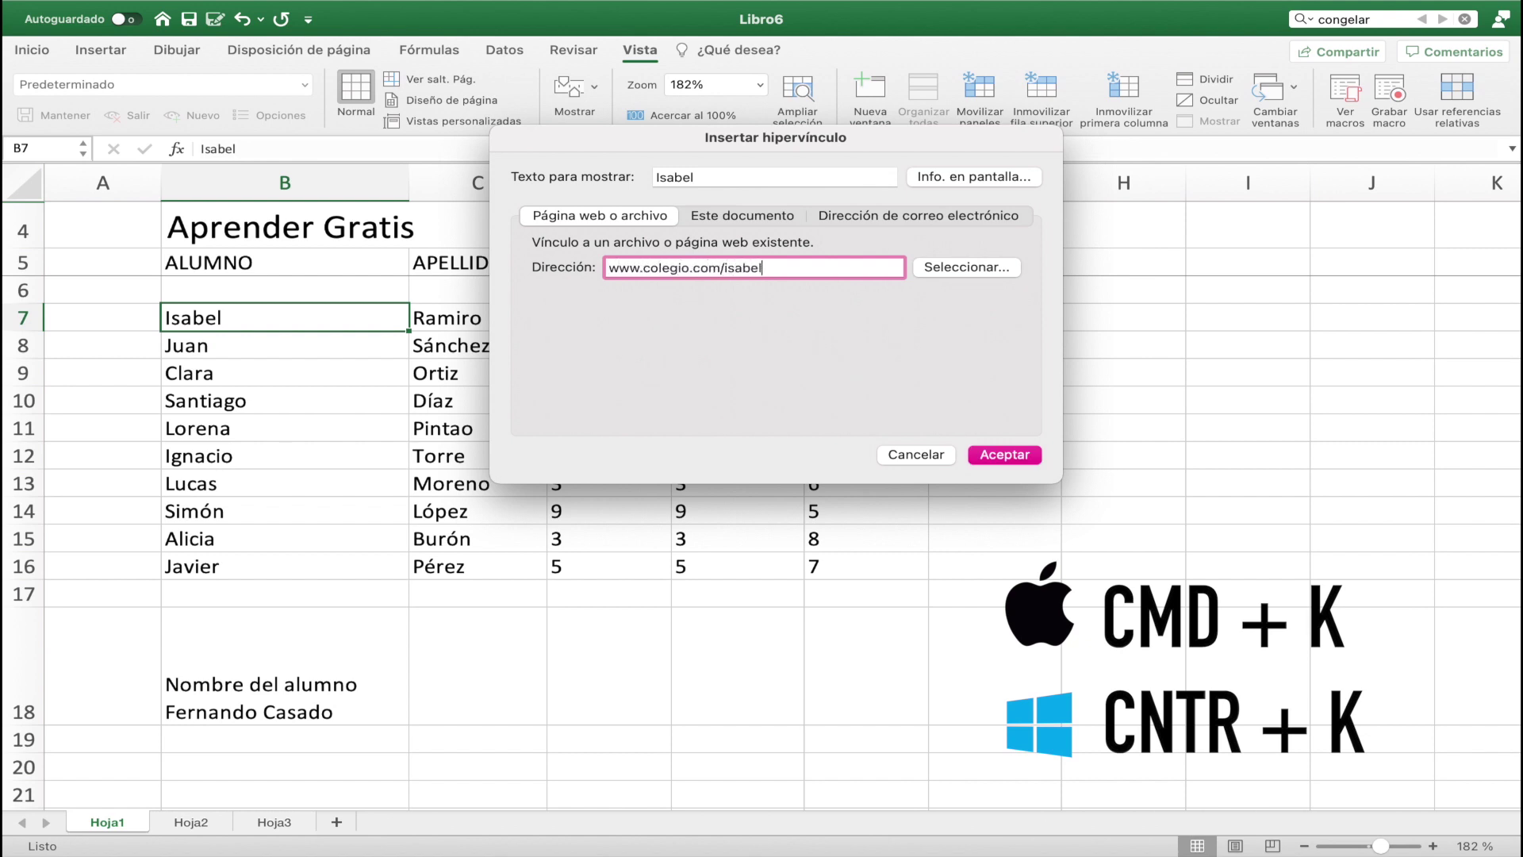
click(994, 455)
click(301, 344)
click(265, 318)
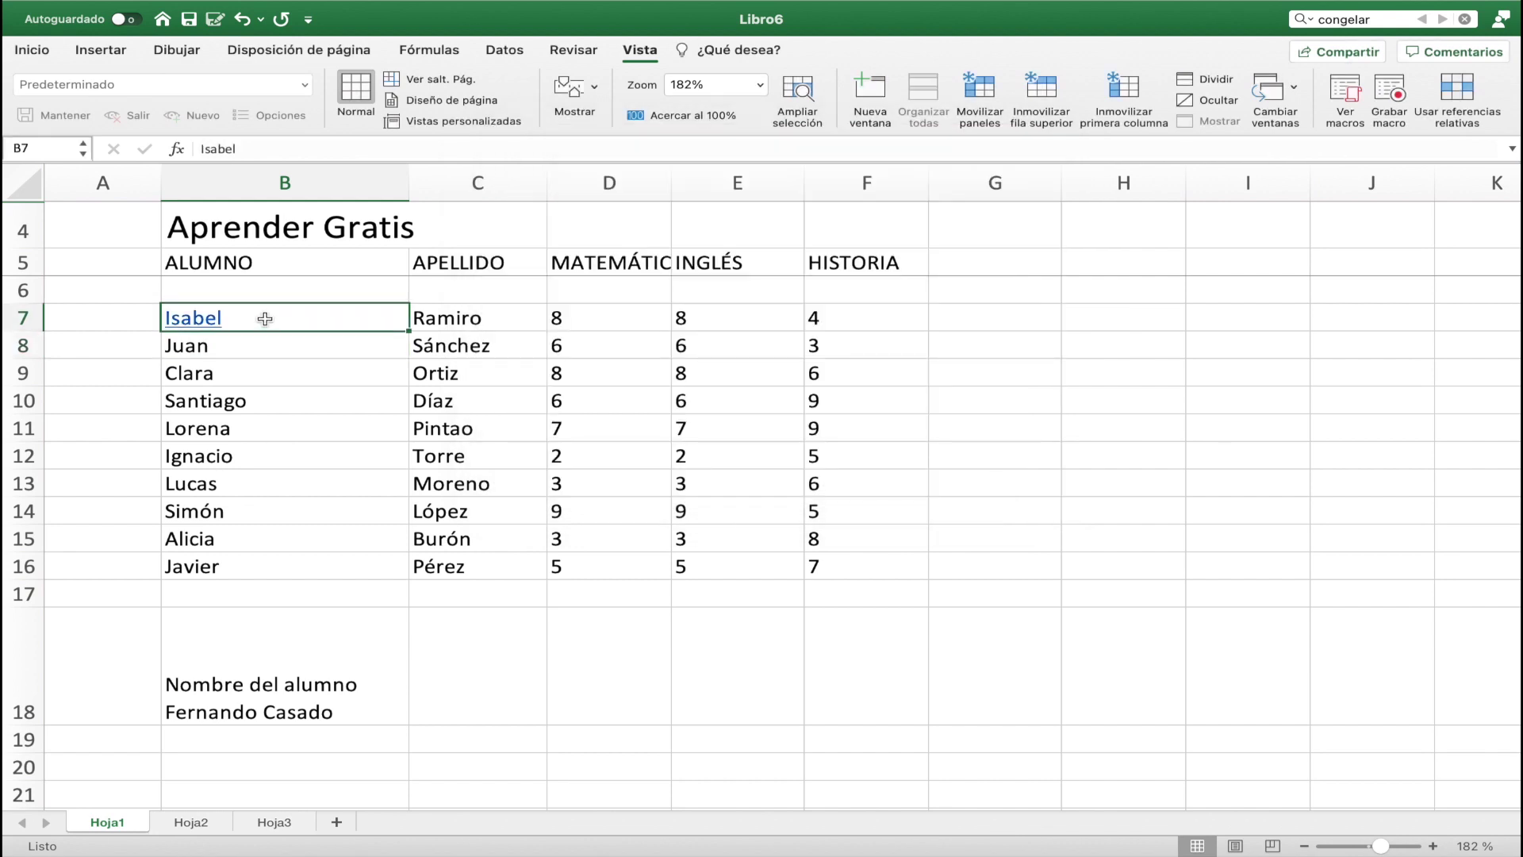